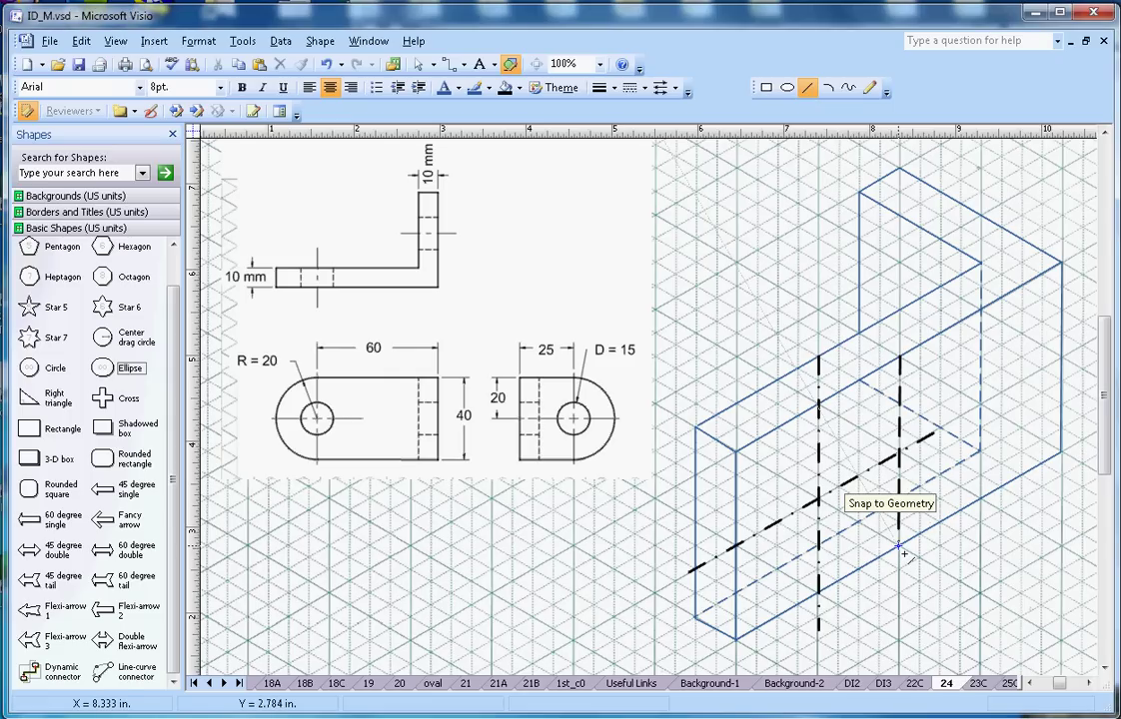
Draw two construction lines from the second vertical centerline's lower end to the front face's upper edge and front vertical edge, and make them dashed
{"action": "left_click_drag", "start_coordinate": [899, 545], "coordinate": [819, 408]}
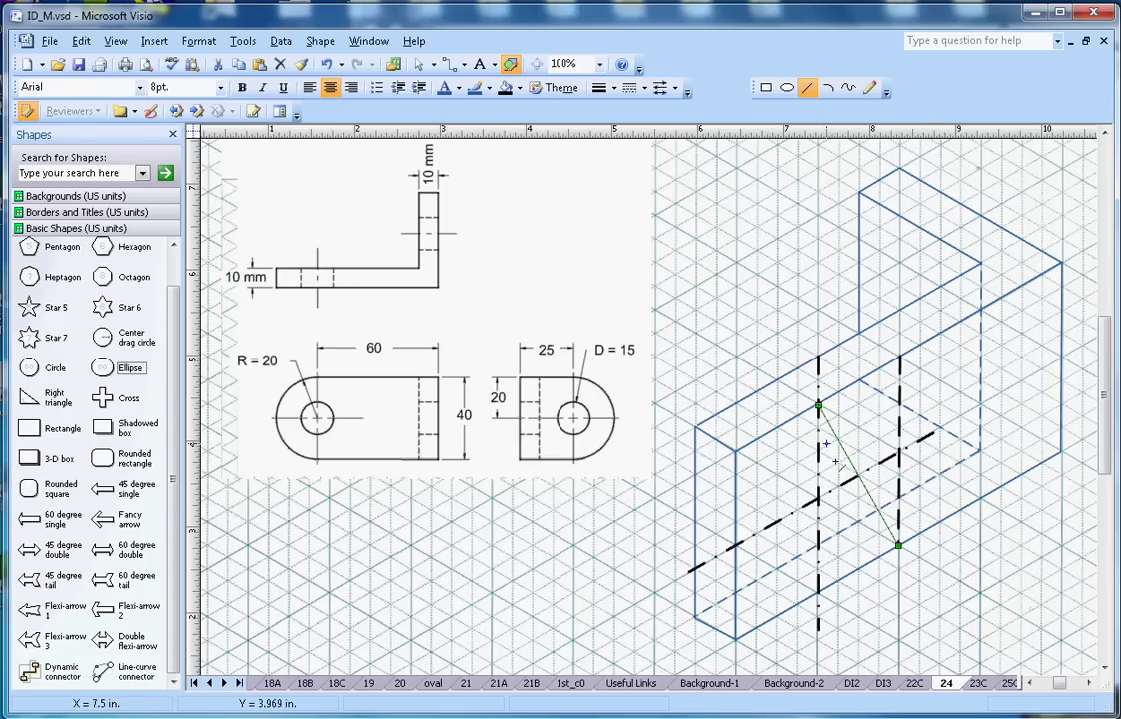
{"action": "left_click_drag", "start_coordinate": [899, 545], "coordinate": [736, 548]}
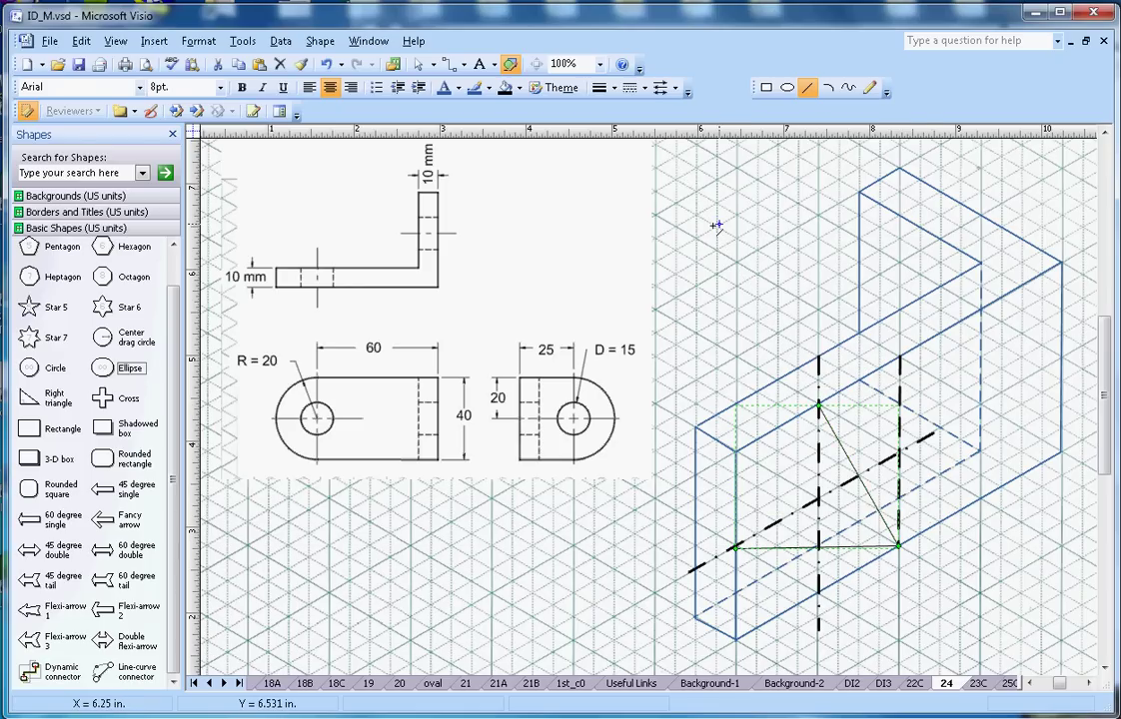
{"action": "left_click", "coordinate": [635, 88]}
{"action": "left_click", "coordinate": [654, 182]}
{"action": "left_click", "coordinate": [899, 547]}
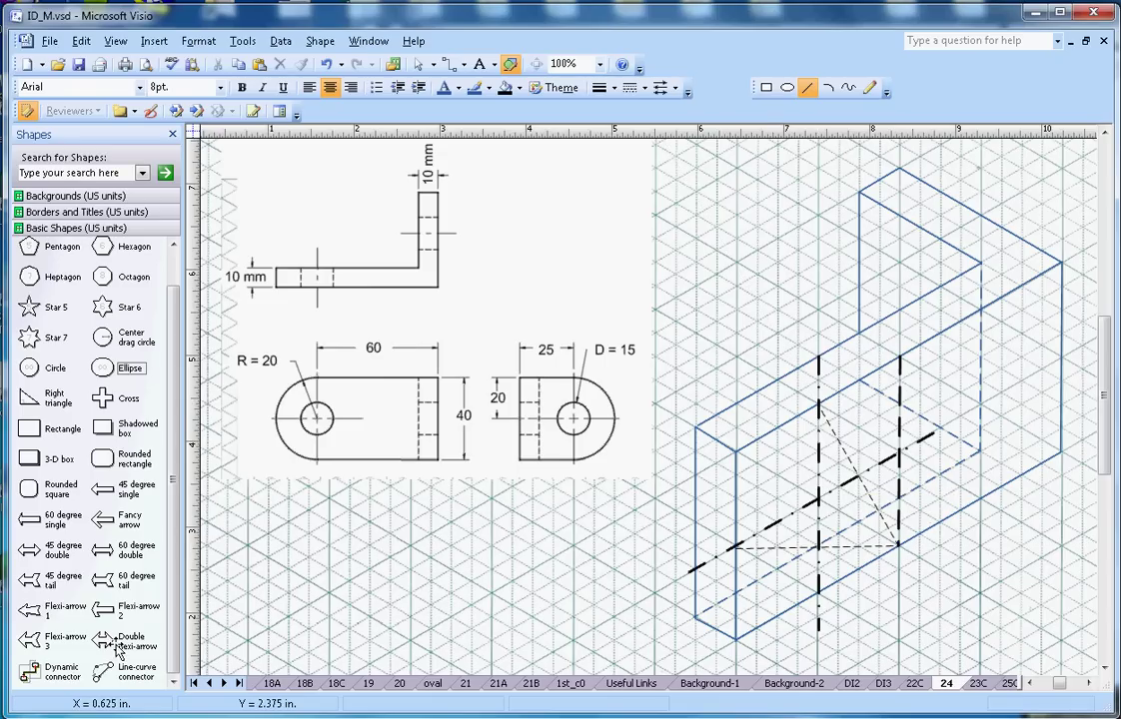
Place a Line-curve connector and fit its ends to the dashed construction lines' endpoints on the front face's upper edge and front vertical edge
{"action": "left_click_drag", "start_coordinate": [139, 664], "coordinate": [575, 561]}
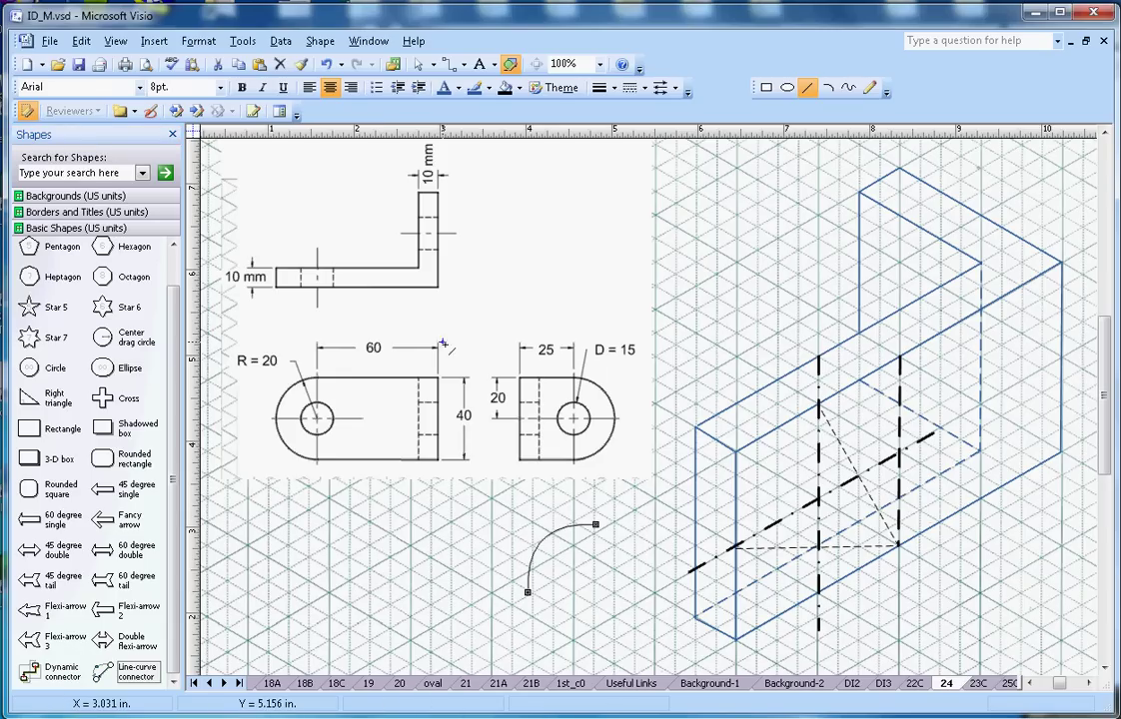
{"action": "left_click", "coordinate": [419, 64]}
{"action": "left_click_drag", "start_coordinate": [595, 524], "coordinate": [817, 406]}
{"action": "left_click_drag", "start_coordinate": [526, 594], "coordinate": [736, 546]}
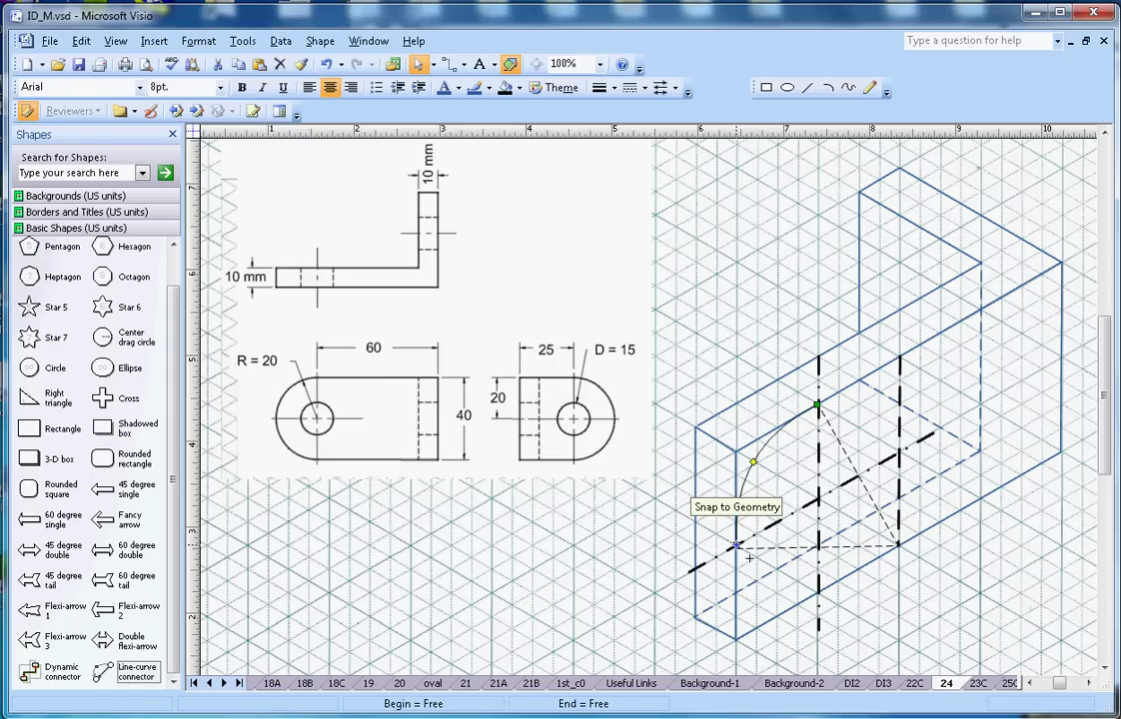
Color the new curve blue and give it a thicker line weight
{"action": "left_click", "coordinate": [475, 90]}
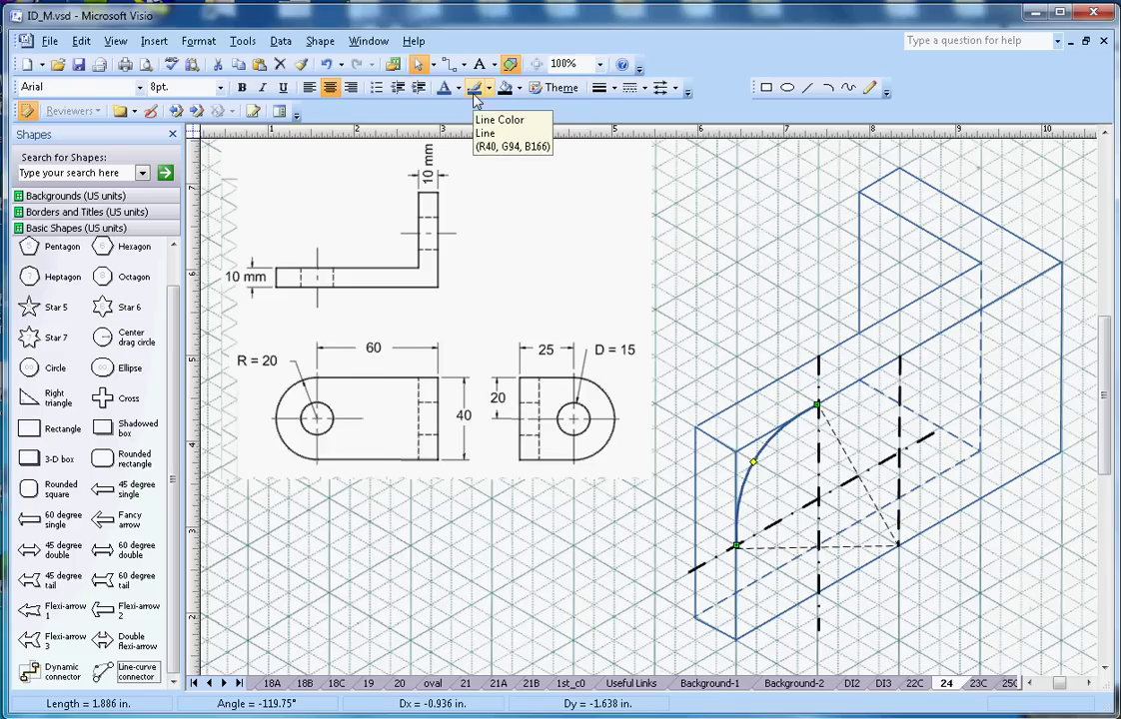
{"action": "left_click", "coordinate": [616, 89]}
{"action": "left_click", "coordinate": [620, 206]}
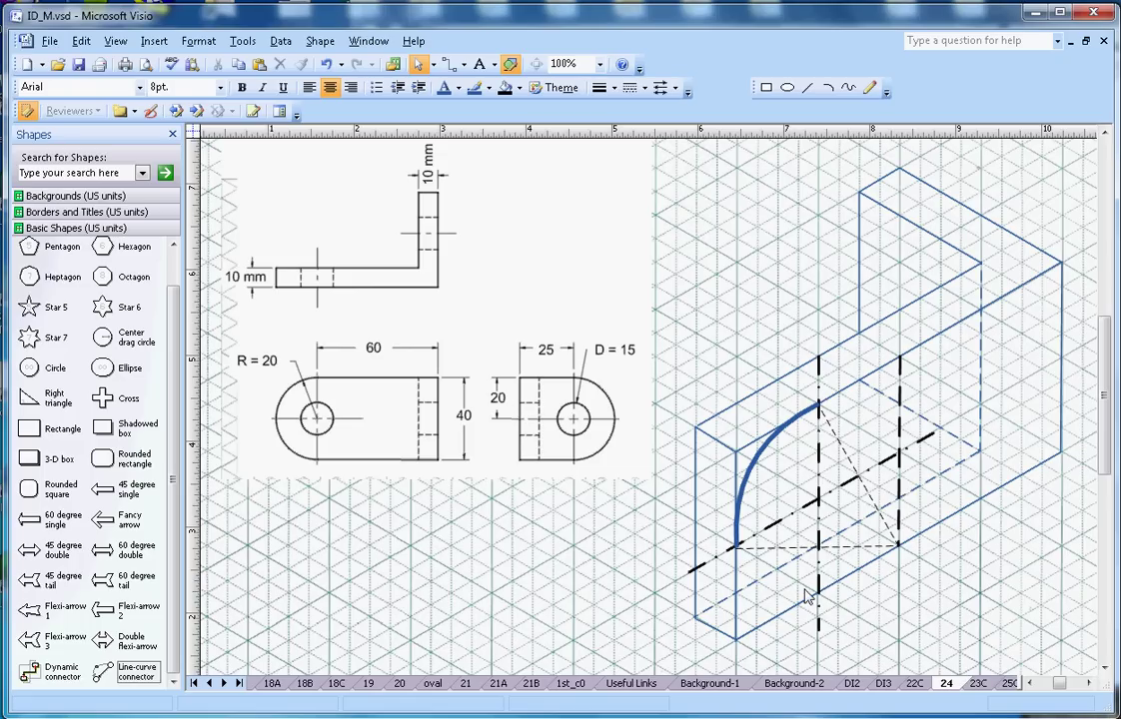
Draw a construction line from the front face's upper corner to its lower edge and fit a thick blue Line-curve connector as the lower rounding
{"action": "left_click", "coordinate": [807, 88]}
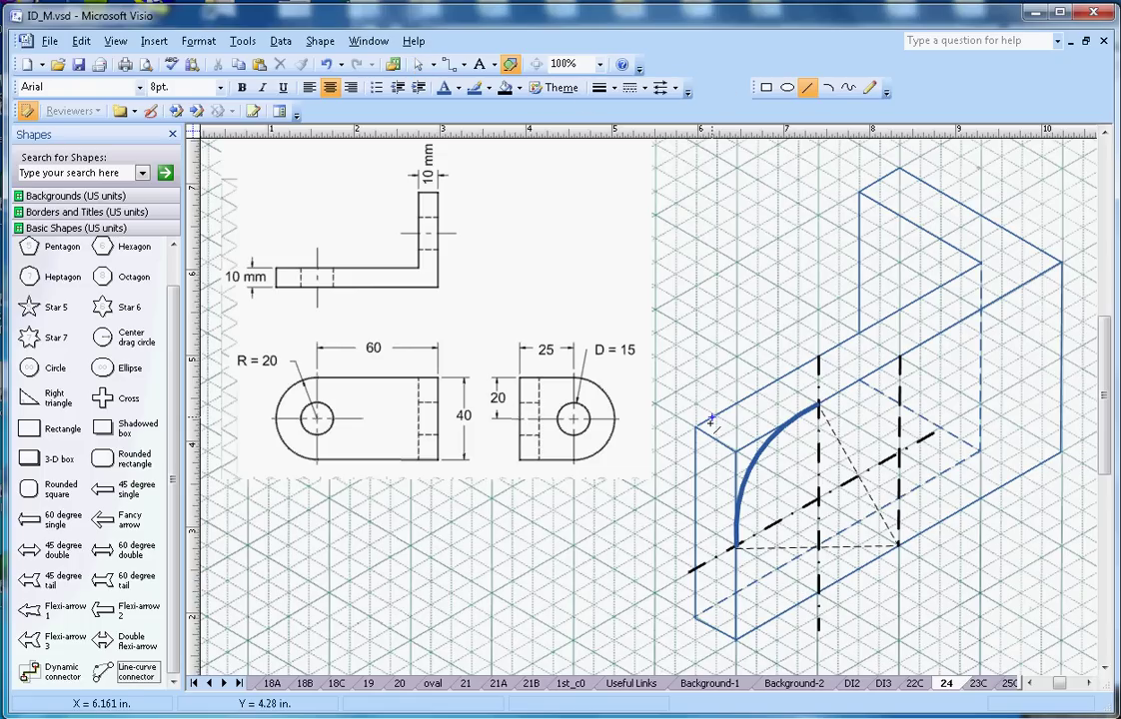
{"action": "left_click_drag", "start_coordinate": [737, 451], "coordinate": [818, 592]}
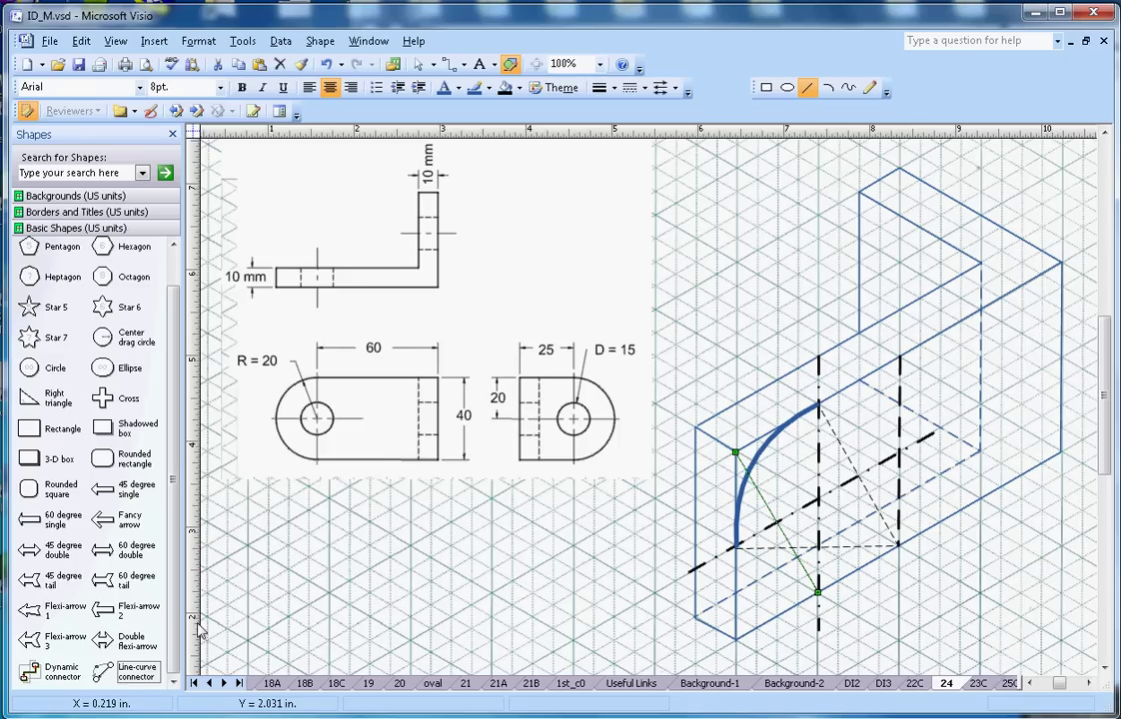
{"action": "left_click_drag", "start_coordinate": [137, 672], "coordinate": [526, 599]}
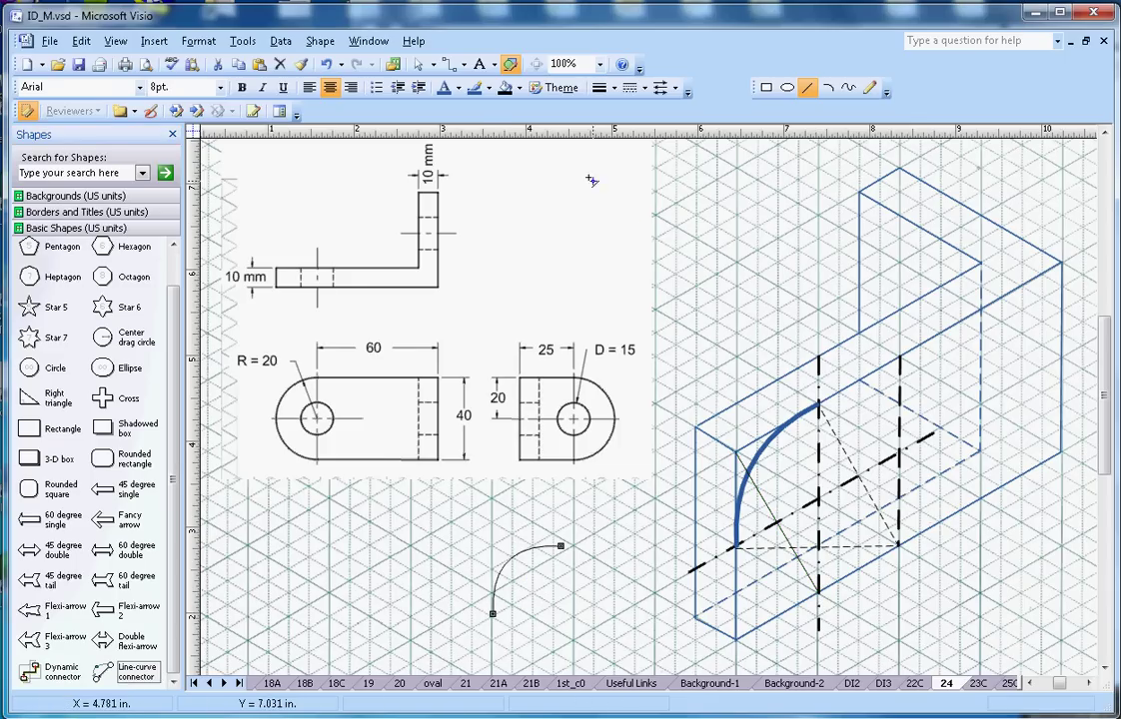
{"action": "left_click", "coordinate": [419, 66]}
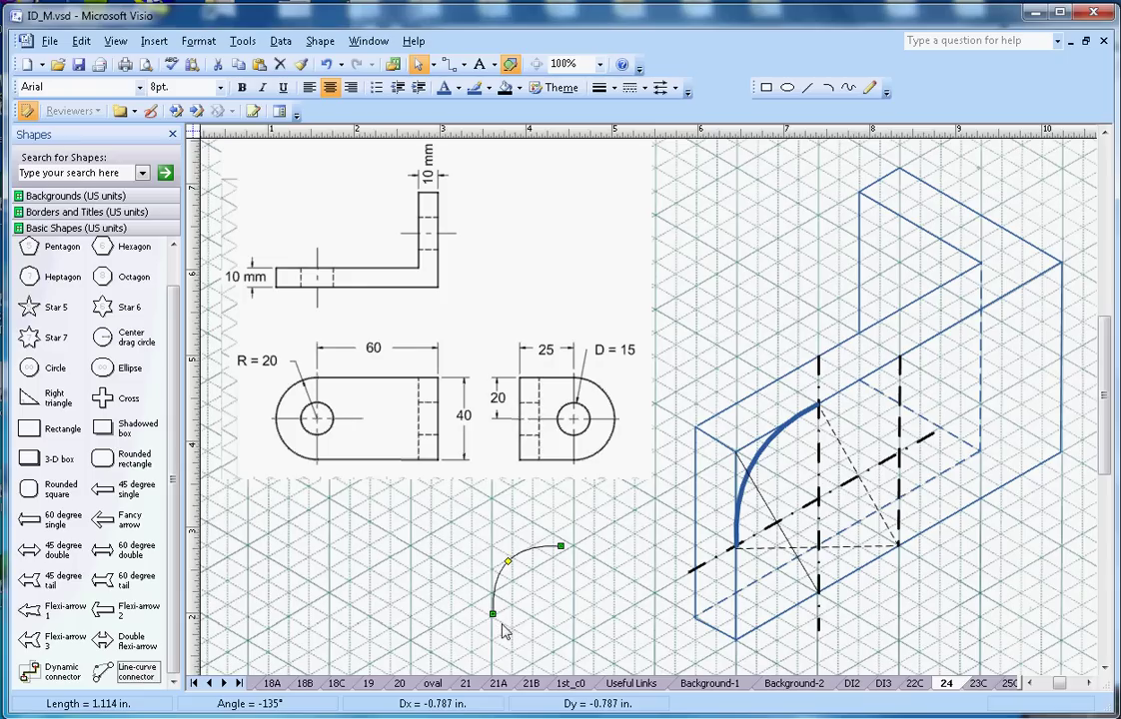
{"action": "mouse_move", "coordinate": [503, 625]}
{"action": "left_mouse_down"}
{"action": "mouse_move", "coordinate": [646, 567]}
{"action": "mouse_move", "coordinate": [720, 560]}
{"action": "mouse_move", "coordinate": [827, 603]}
{"action": "left_mouse_up"}
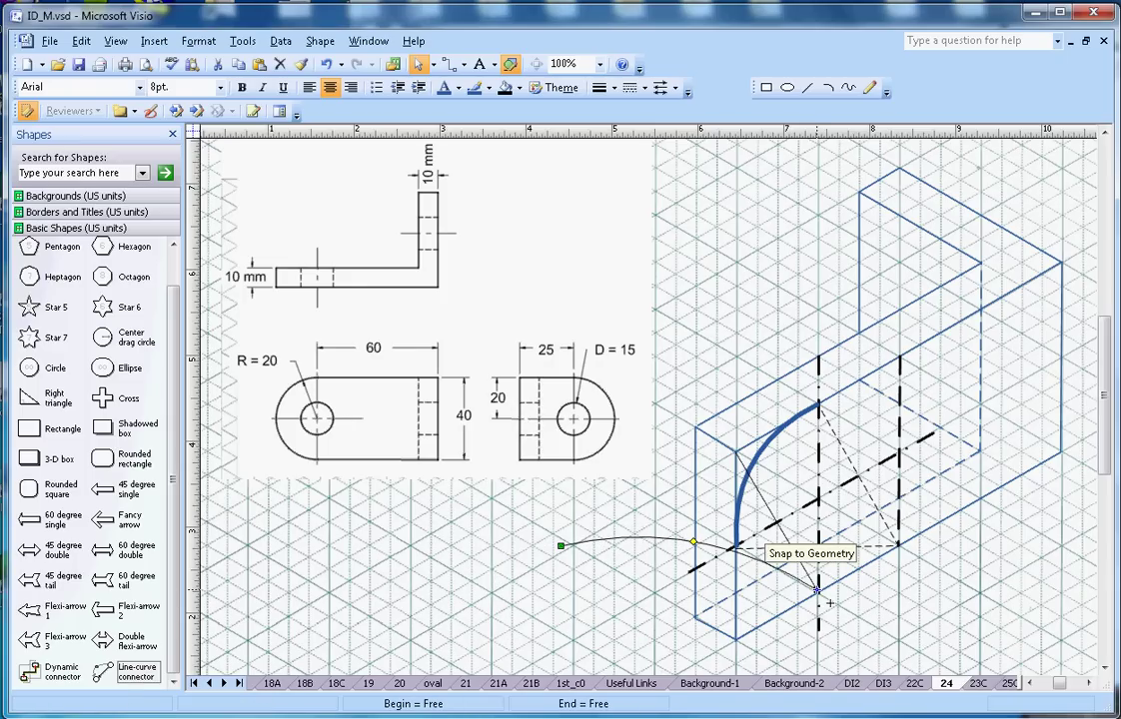
{"action": "left_click_drag", "start_coordinate": [562, 546], "coordinate": [782, 601]}
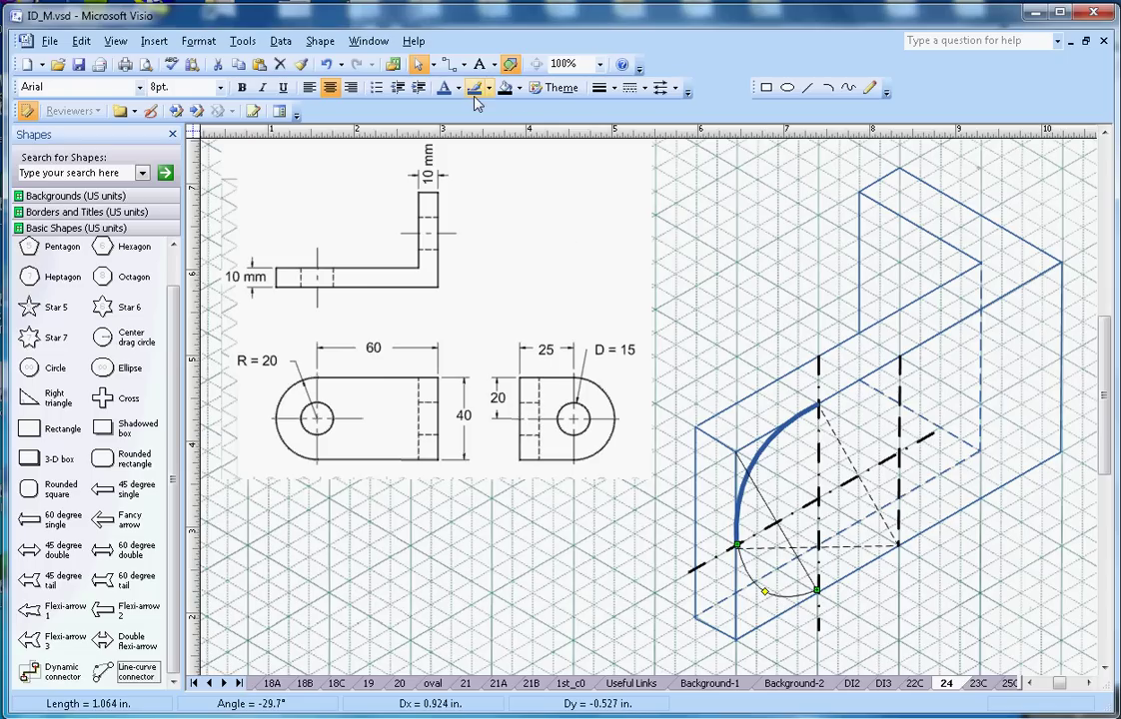
{"action": "left_click", "coordinate": [601, 88]}
{"action": "left_click", "coordinate": [844, 362]}
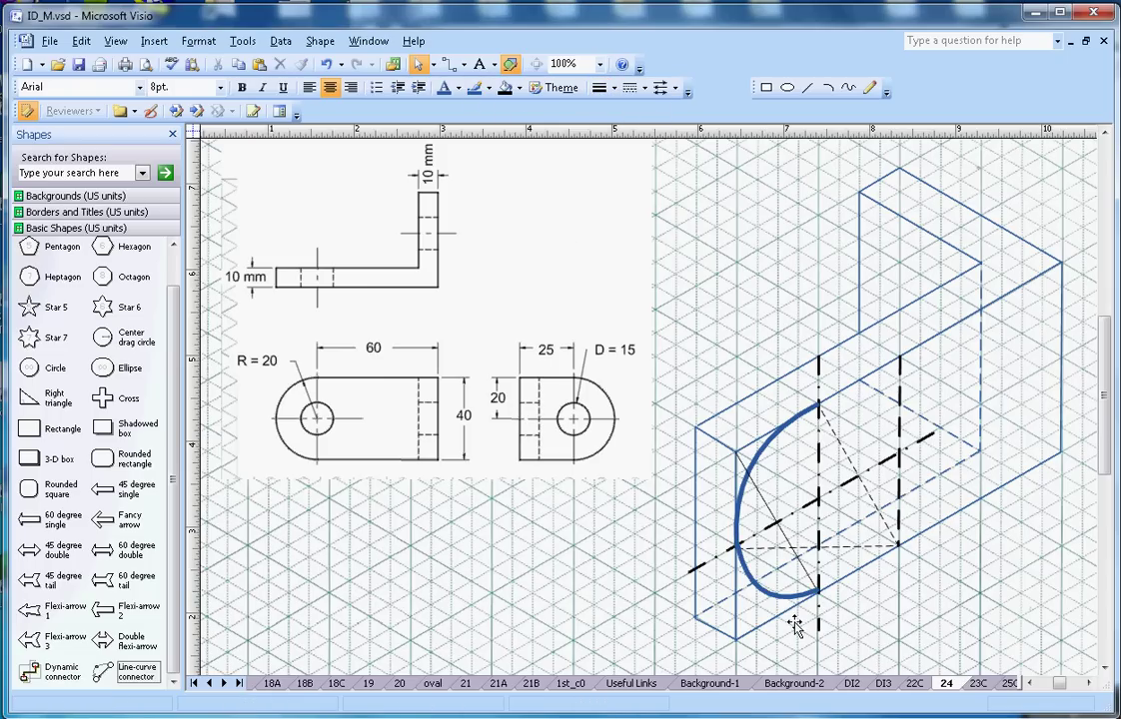
Duplicate the two front curves and place the copy on the rear face, offset by the plate thickness
{"action": "left_click", "coordinate": [761, 458]}
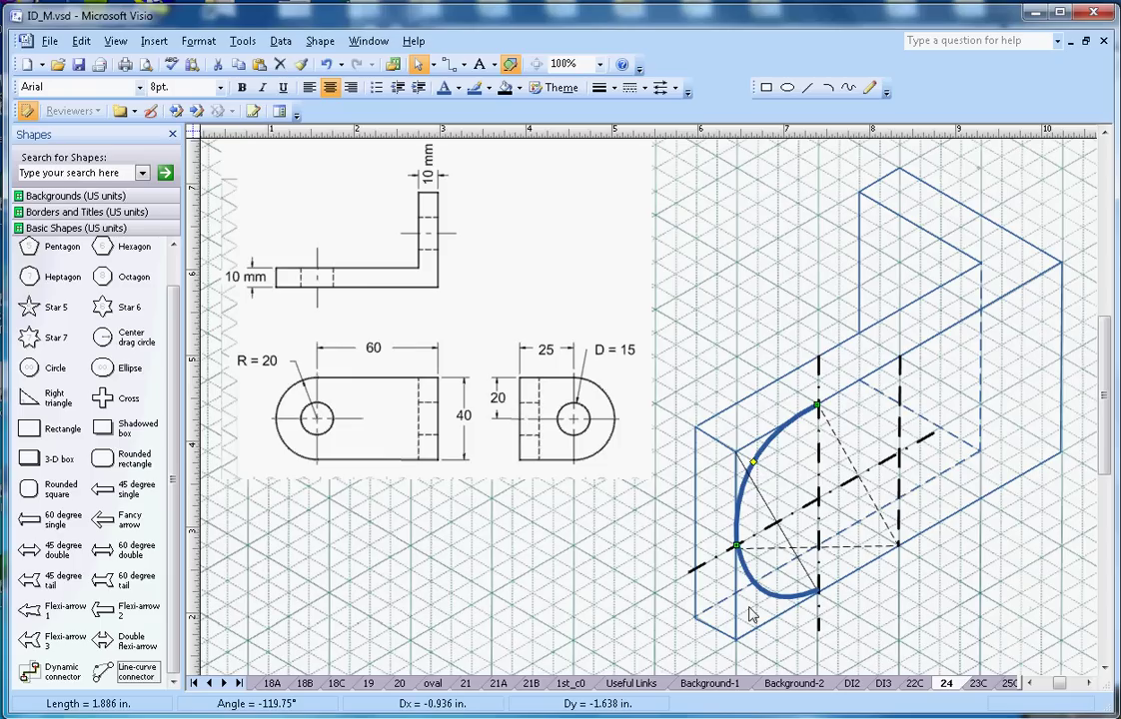
{"action": "left_click", "coordinate": [805, 597]}
{"action": "left_click_drag", "start_coordinate": [737, 547], "coordinate": [569, 444], "text": "ctrl"}
{"action": "mouse_move", "coordinate": [742, 574]}
{"action": "left_mouse_down"}
{"action": "mouse_move", "coordinate": [759, 595]}
{"action": "mouse_move", "coordinate": [743, 603]}
{"action": "mouse_move", "coordinate": [733, 578]}
{"action": "left_mouse_up"}
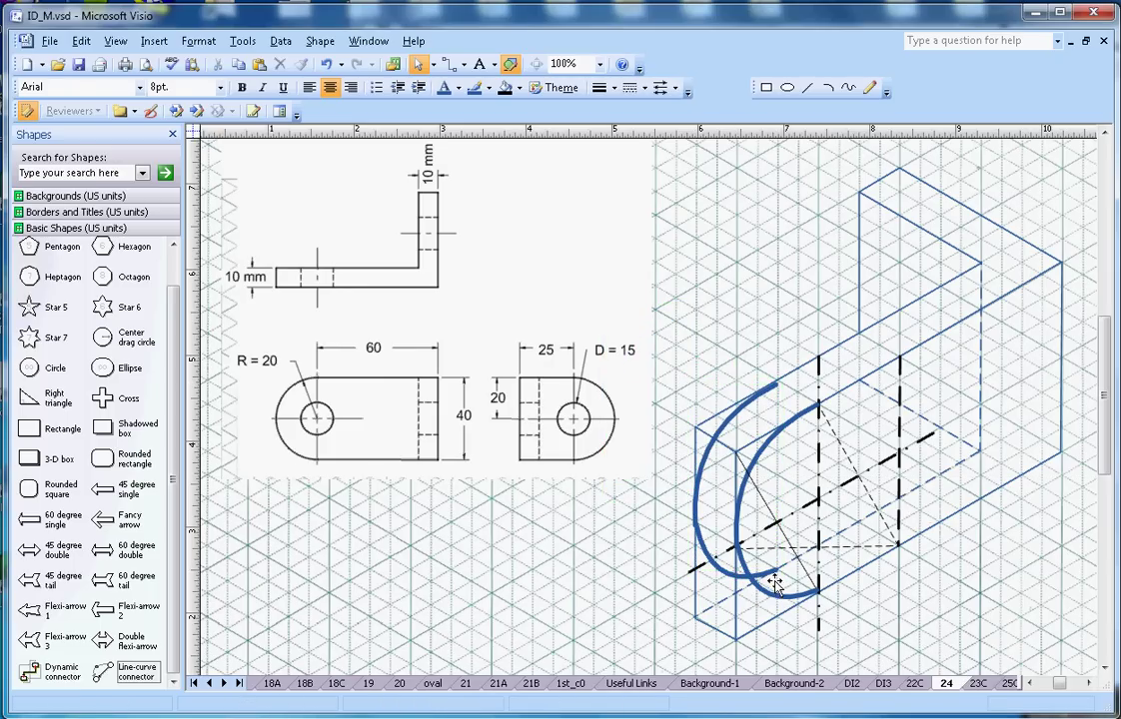
{"action": "left_click", "coordinate": [782, 584]}
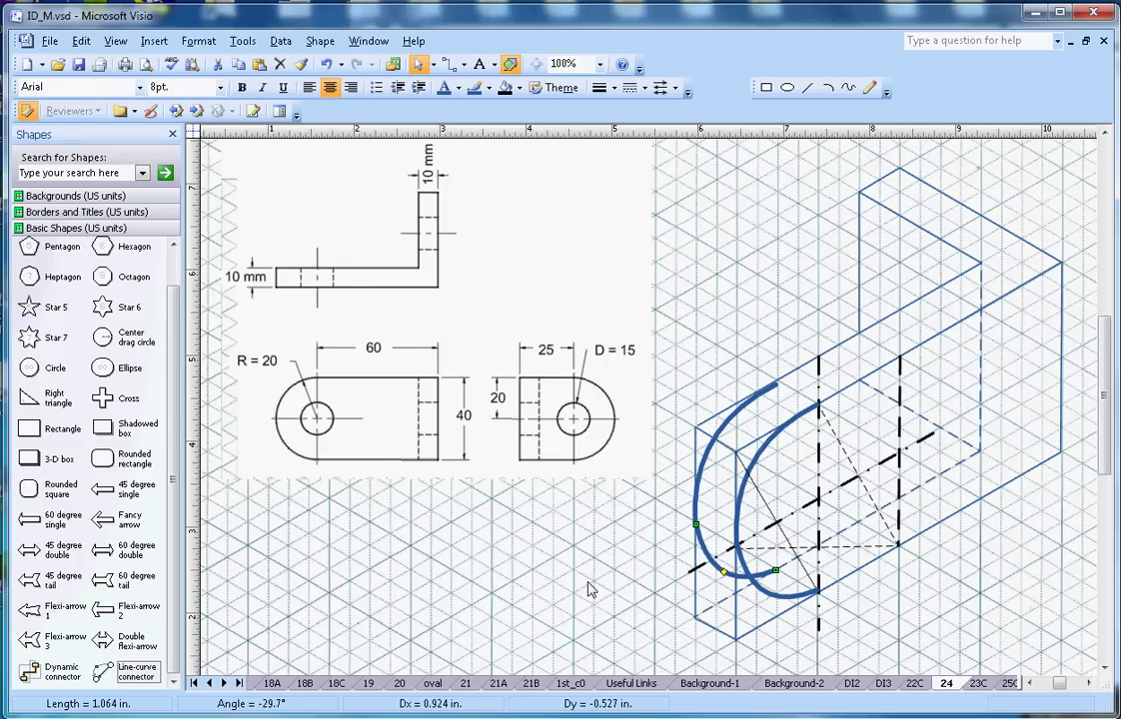
Connect the lower roundings of the front and rear curves with a thick blue tangent line
{"action": "left_click", "coordinate": [807, 87]}
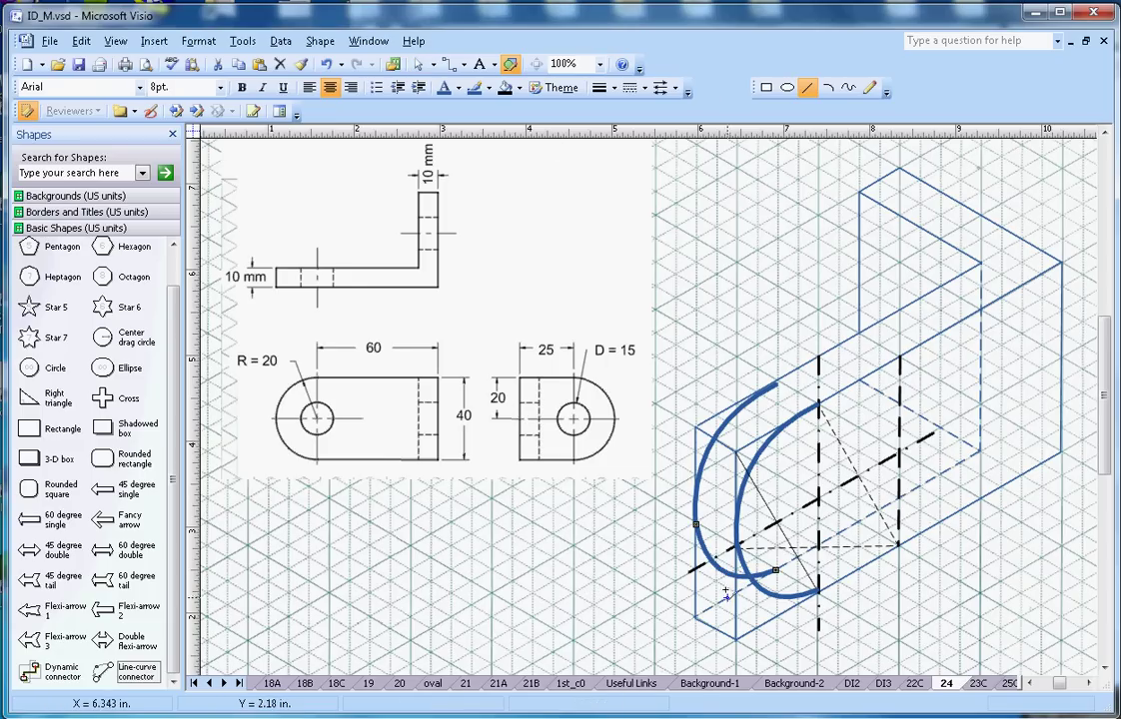
{"action": "left_click_drag", "start_coordinate": [721, 572], "coordinate": [766, 593]}
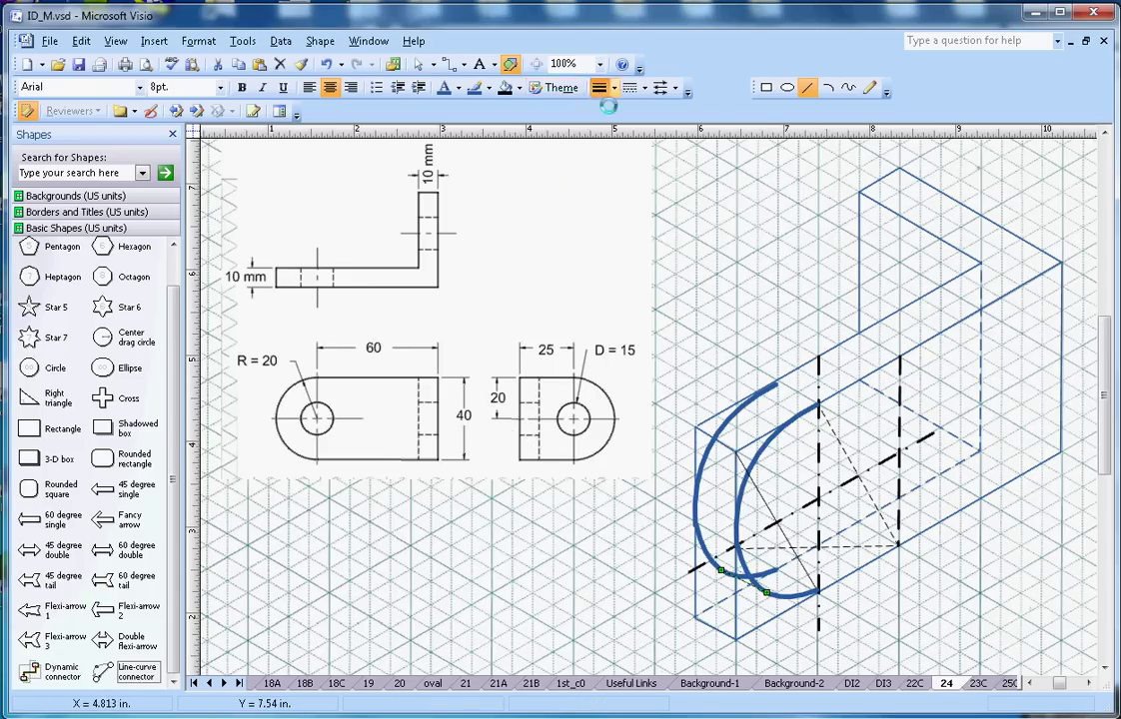
{"action": "left_click", "coordinate": [719, 244]}
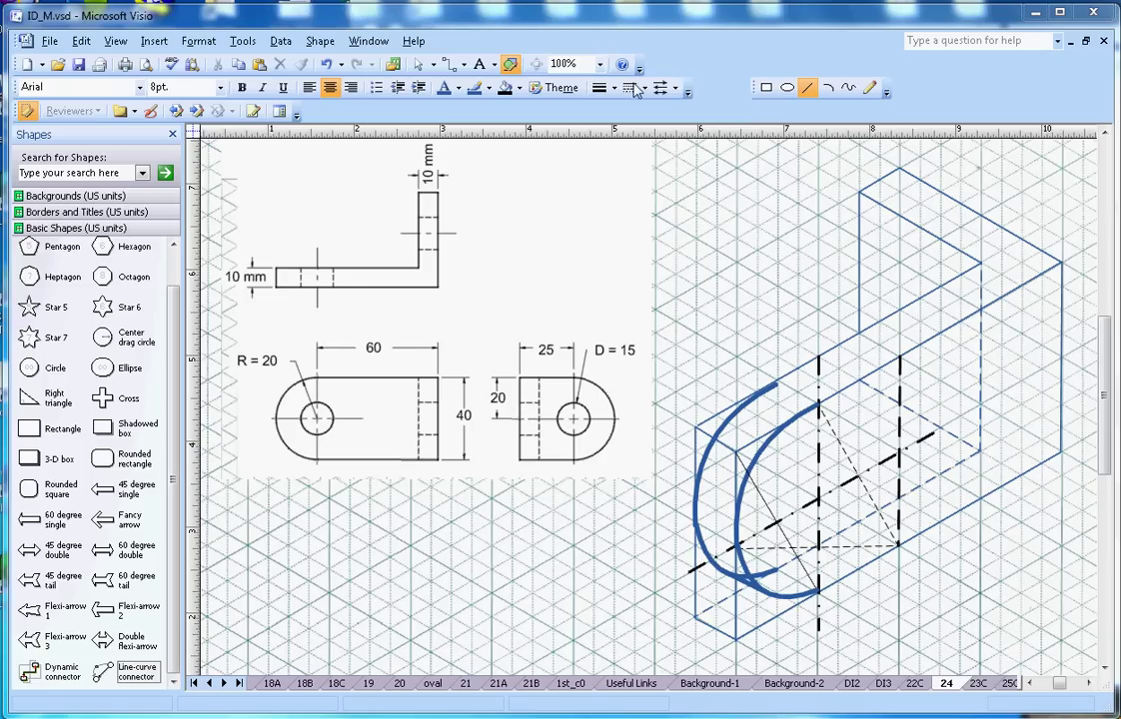
Remove the dashed construction lines and the solid construction diagonal from the front face
{"action": "left_click", "coordinate": [599, 65]}
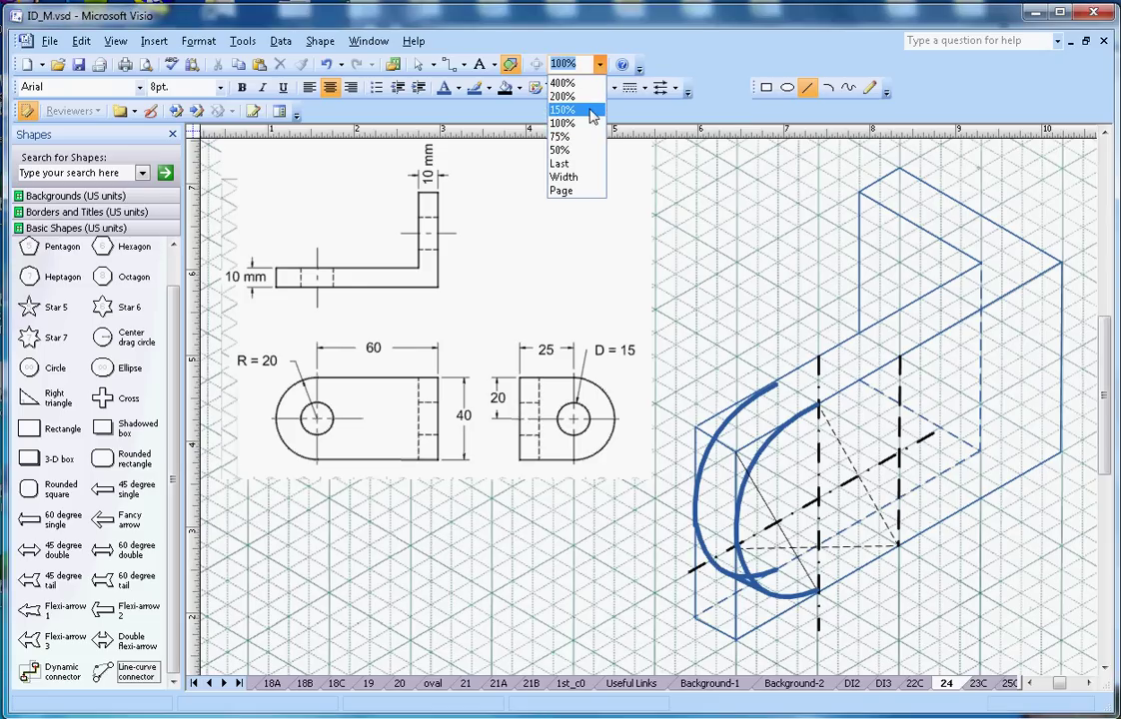
{"action": "left_click", "coordinate": [586, 98]}
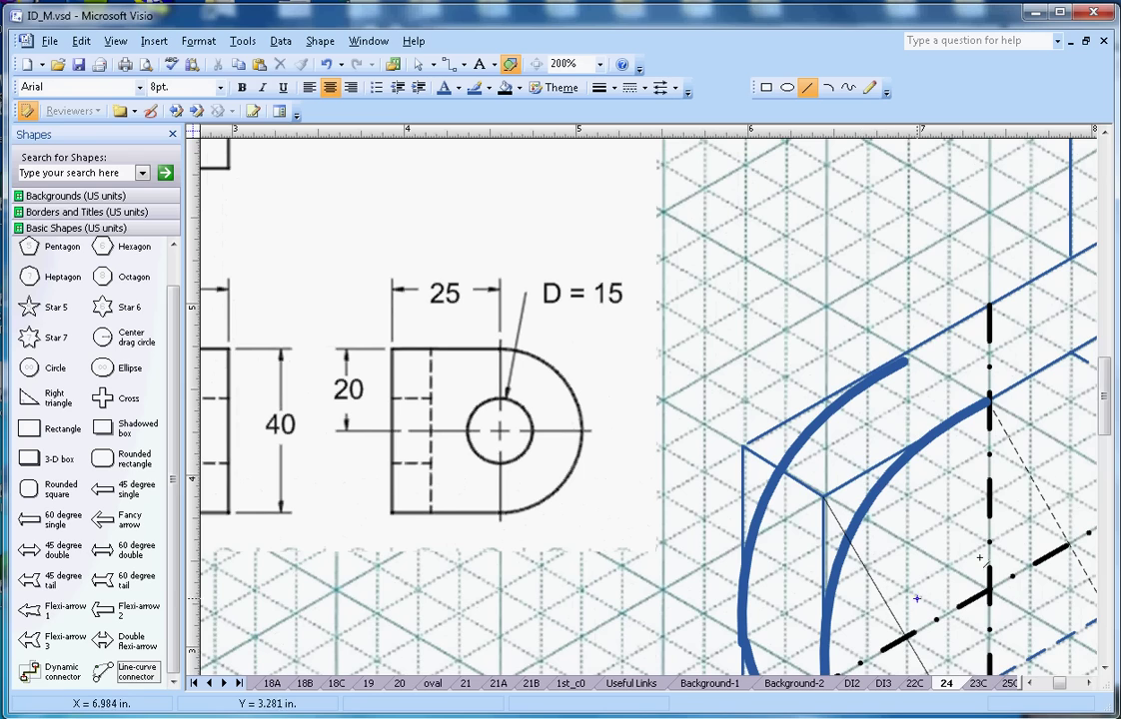
{"action": "scroll", "coordinate": [1106, 429], "scroll_direction": "down", "scroll_amount": 4}
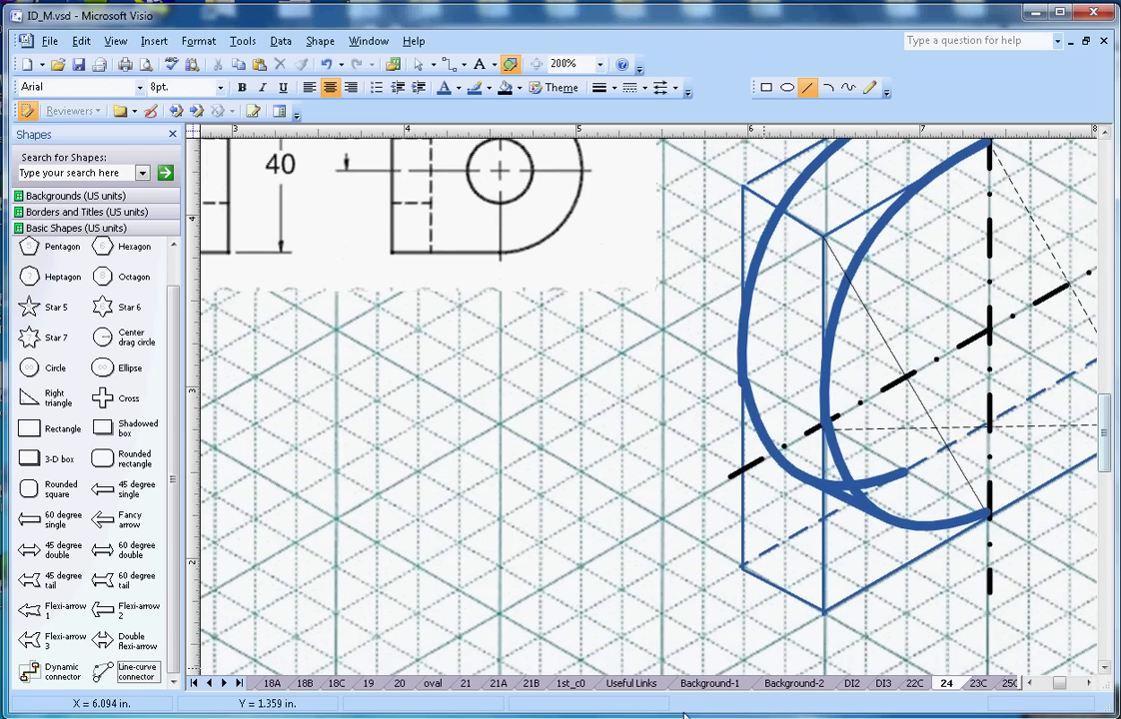
{"action": "mouse_move", "coordinate": [1059, 684]}
{"action": "left_mouse_down"}
{"action": "mouse_move", "coordinate": [1084, 685]}
{"action": "mouse_move", "coordinate": [1059, 685]}
{"action": "mouse_move", "coordinate": [1069, 685]}
{"action": "left_mouse_up"}
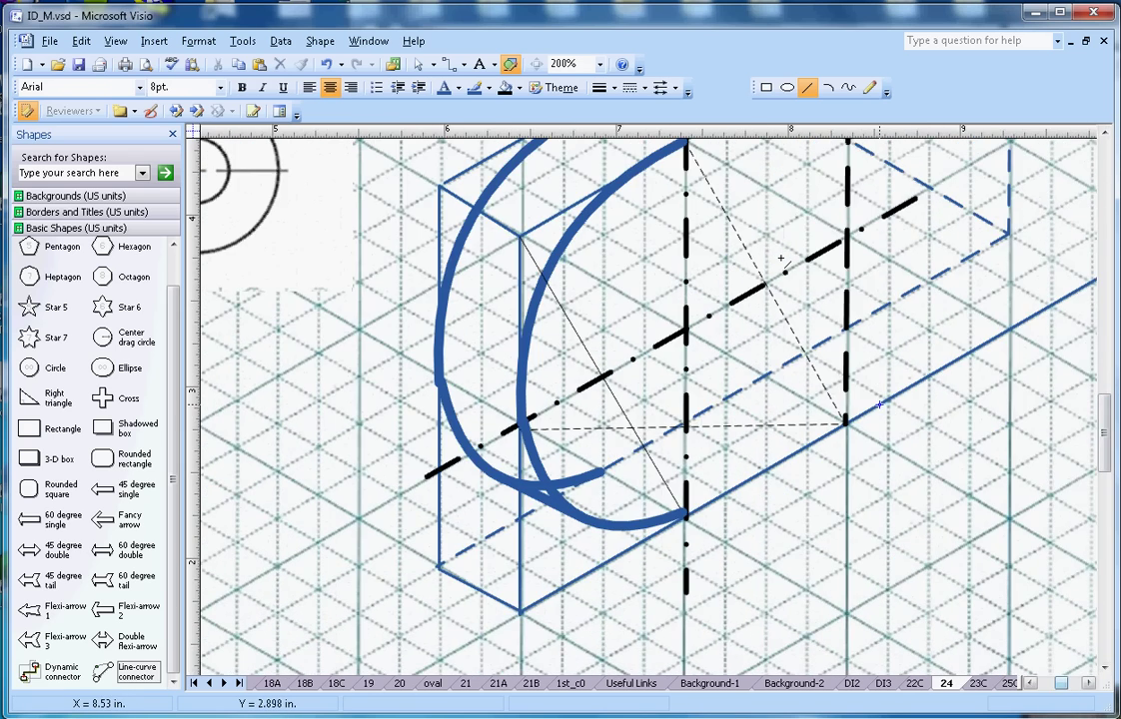
{"action": "left_click", "coordinate": [419, 64]}
{"action": "left_click", "coordinate": [751, 256]}
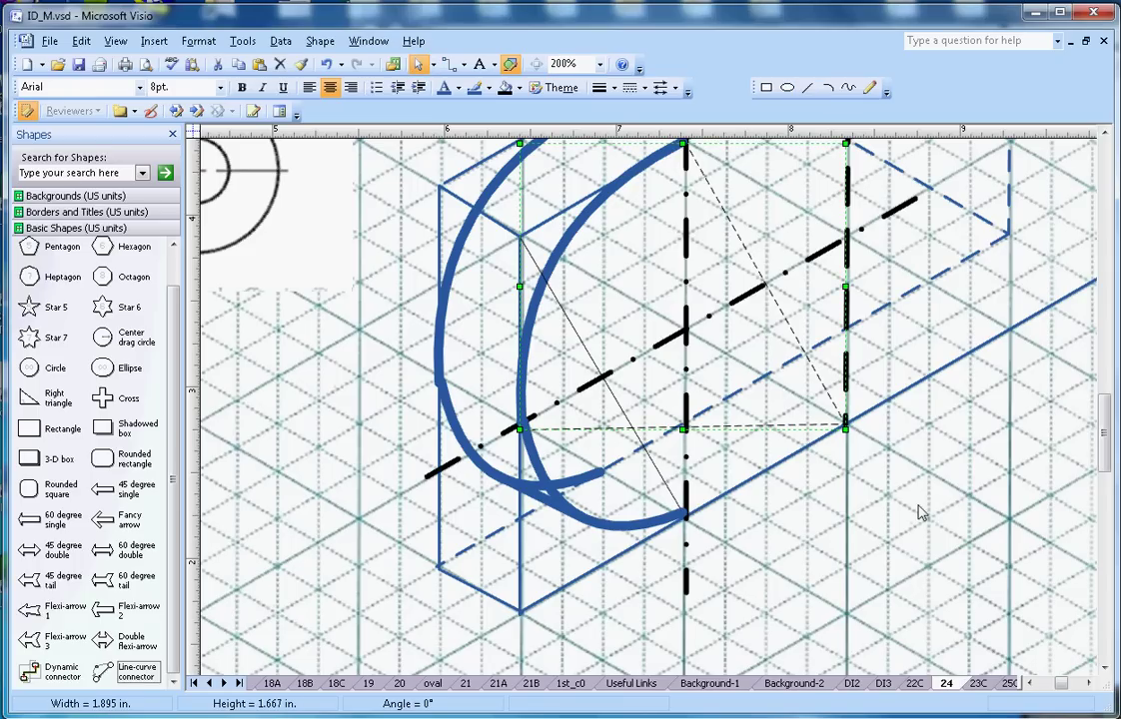
{"action": "right_click", "coordinate": [825, 388]}
{"action": "left_click", "coordinate": [857, 396]}
{"action": "left_click", "coordinate": [649, 447]}
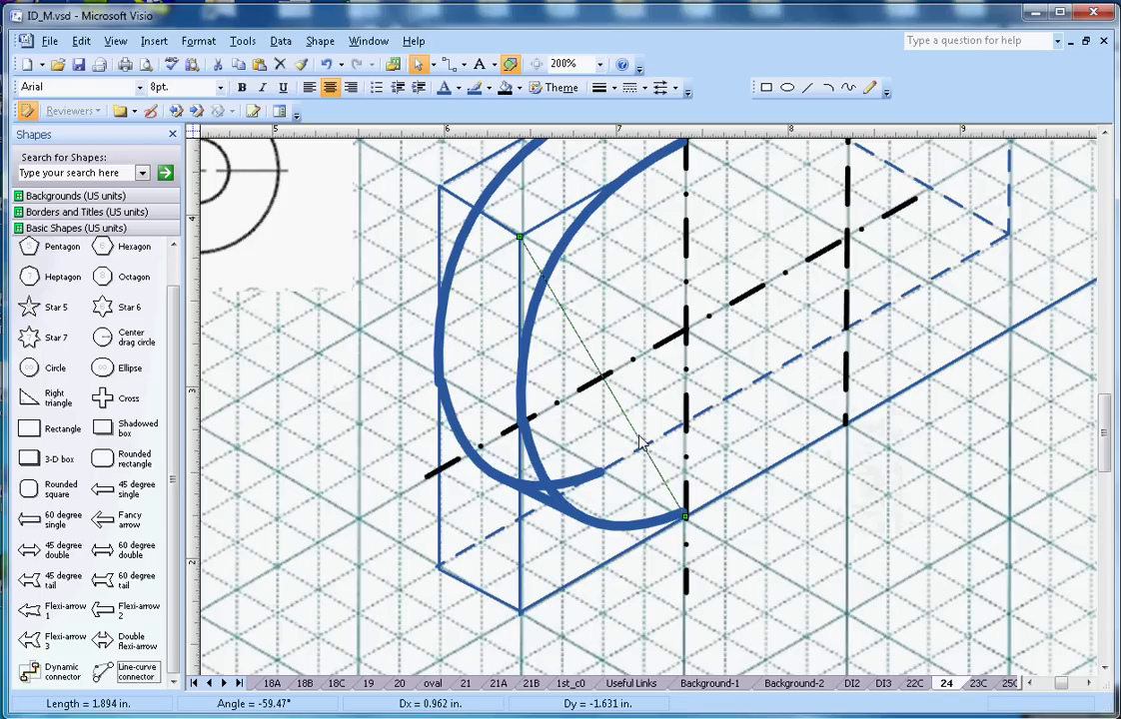
{"action": "right_click", "coordinate": [641, 364]}
{"action": "left_click", "coordinate": [670, 375]}
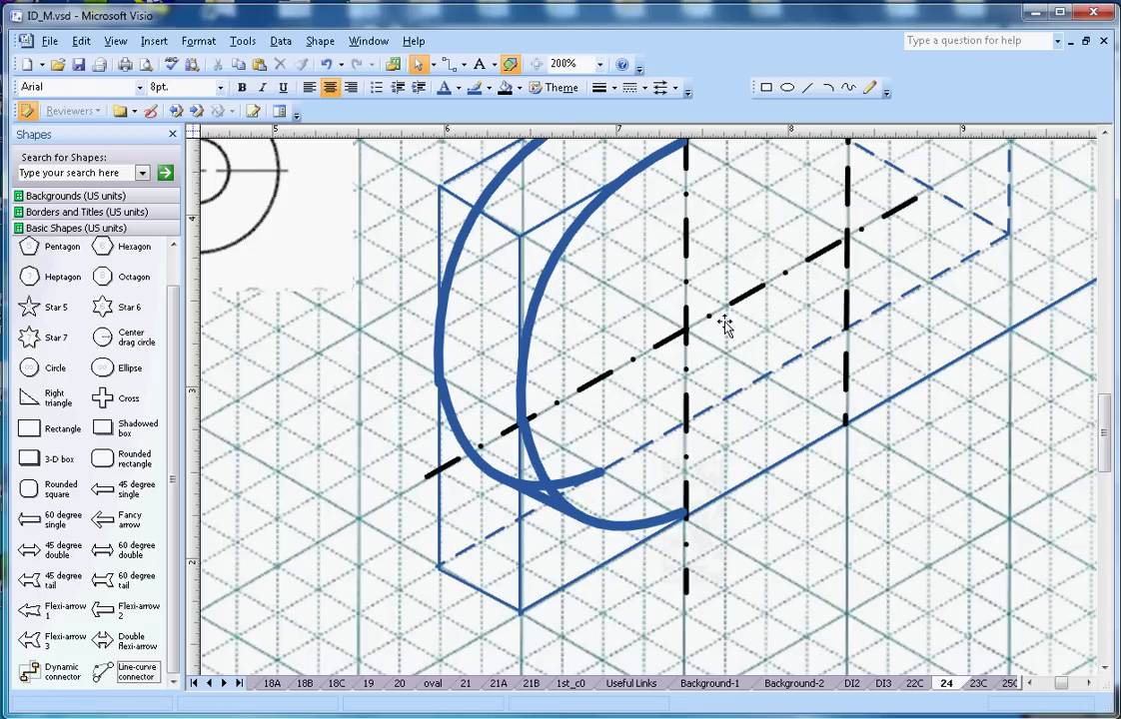
Draw a closed isometric parallelogram around the centerline intersection on the front face as the hole's bounding box
{"action": "left_click", "coordinate": [809, 88]}
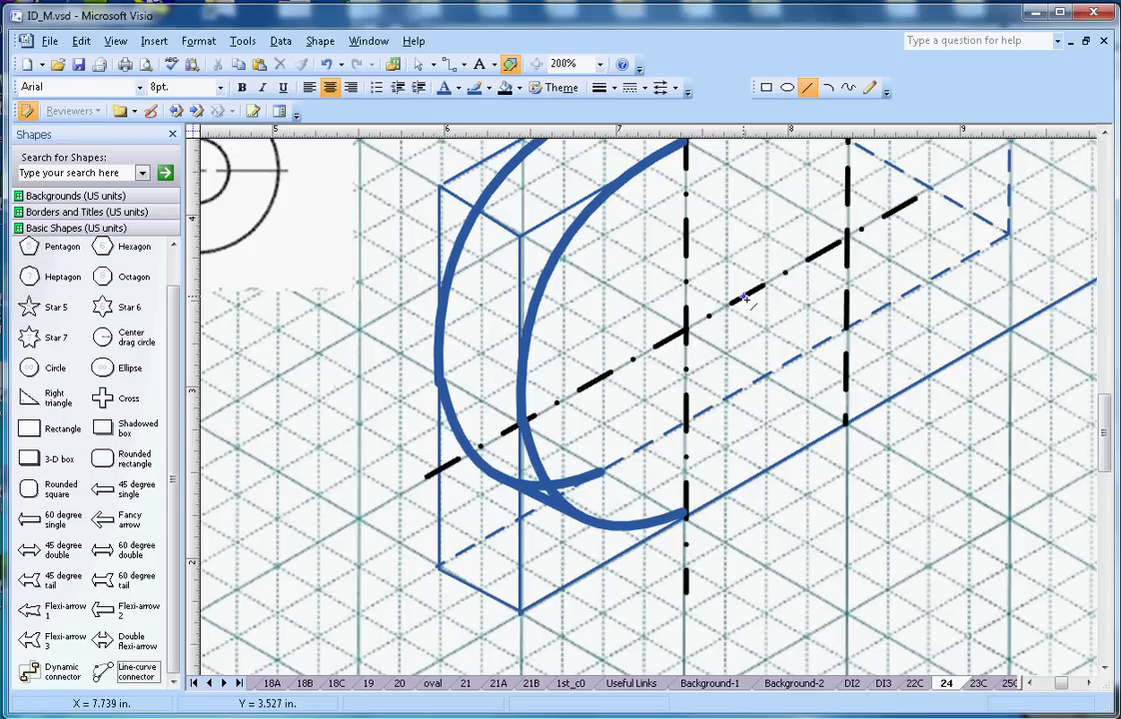
{"action": "left_click_drag", "start_coordinate": [748, 250], "coordinate": [748, 360]}
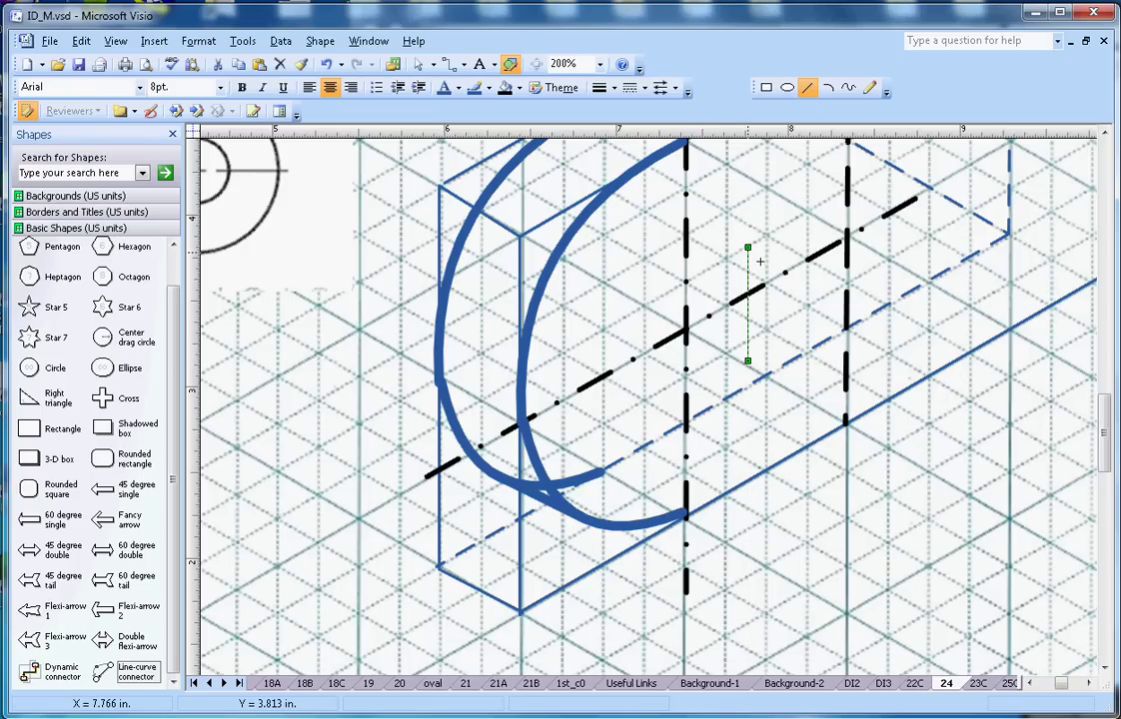
{"action": "mouse_move", "coordinate": [748, 224]}
{"action": "left_mouse_down"}
{"action": "mouse_move", "coordinate": [685, 283]}
{"action": "mouse_move", "coordinate": [698, 296]}
{"action": "mouse_move", "coordinate": [626, 288]}
{"action": "mouse_move", "coordinate": [635, 302]}
{"action": "mouse_move", "coordinate": [635, 448]}
{"action": "mouse_move", "coordinate": [755, 394]}
{"action": "mouse_move", "coordinate": [761, 378]}
{"action": "mouse_move", "coordinate": [748, 360]}
{"action": "left_mouse_up"}
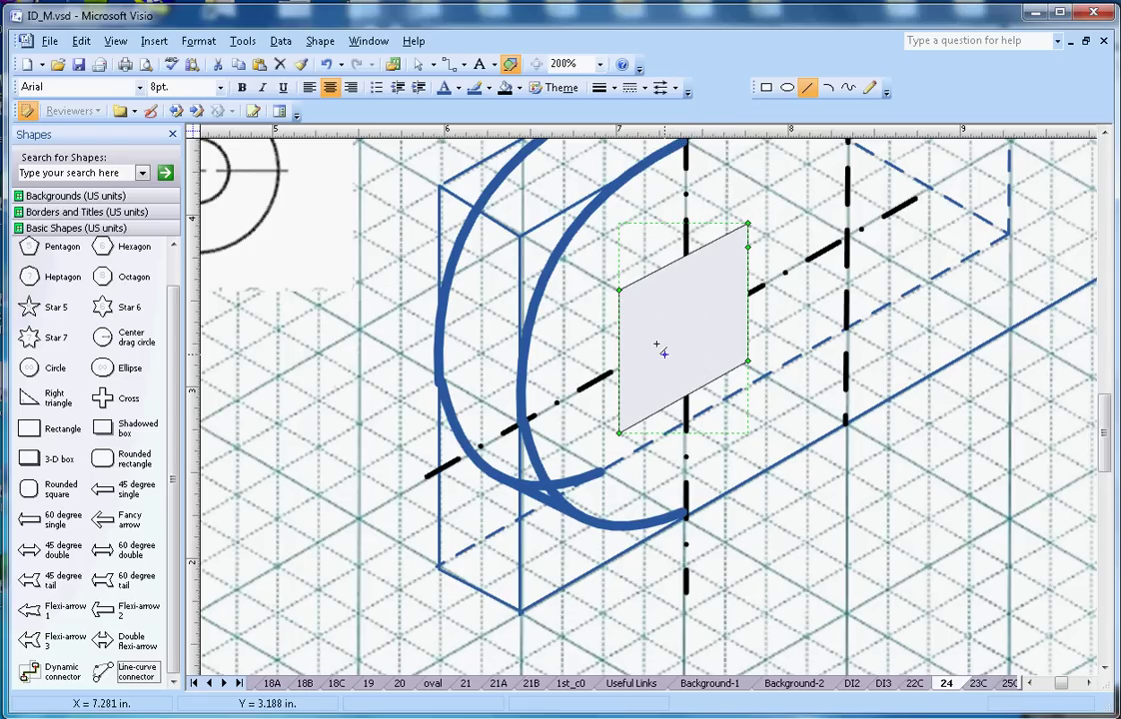
{"action": "left_click", "coordinate": [763, 409]}
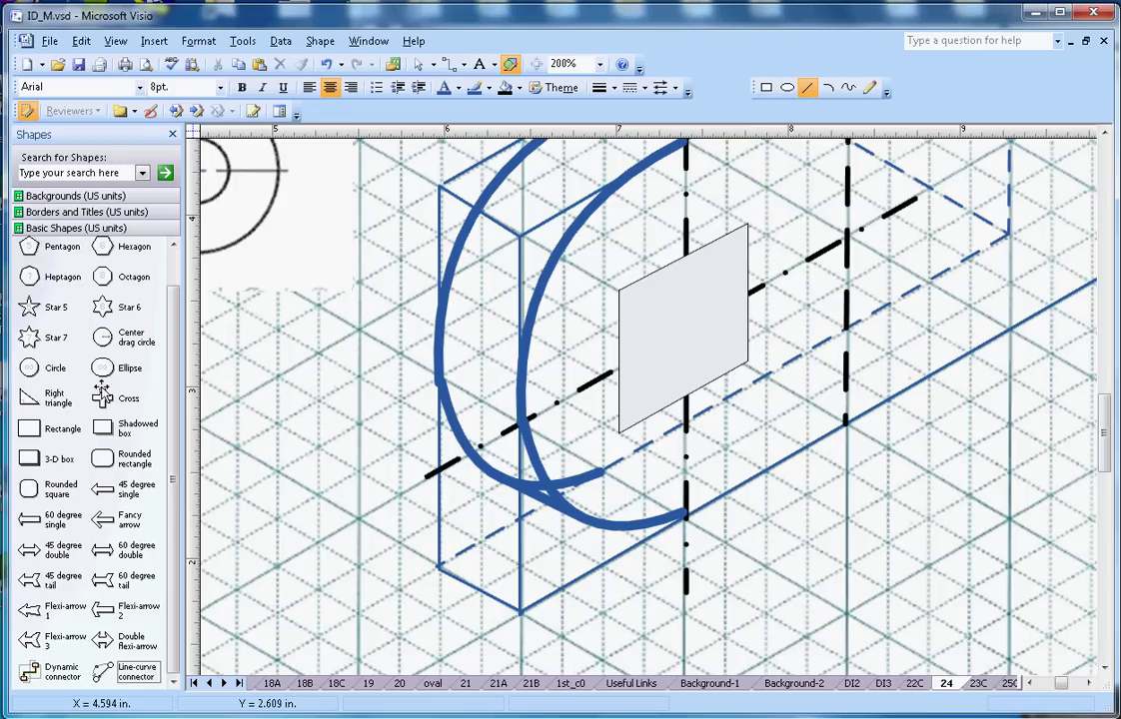
Add an Ellipse shape beside the parallelogram and shrink it to about 0.92 by 0.72 in
{"action": "left_click_drag", "start_coordinate": [110, 377], "coordinate": [569, 420]}
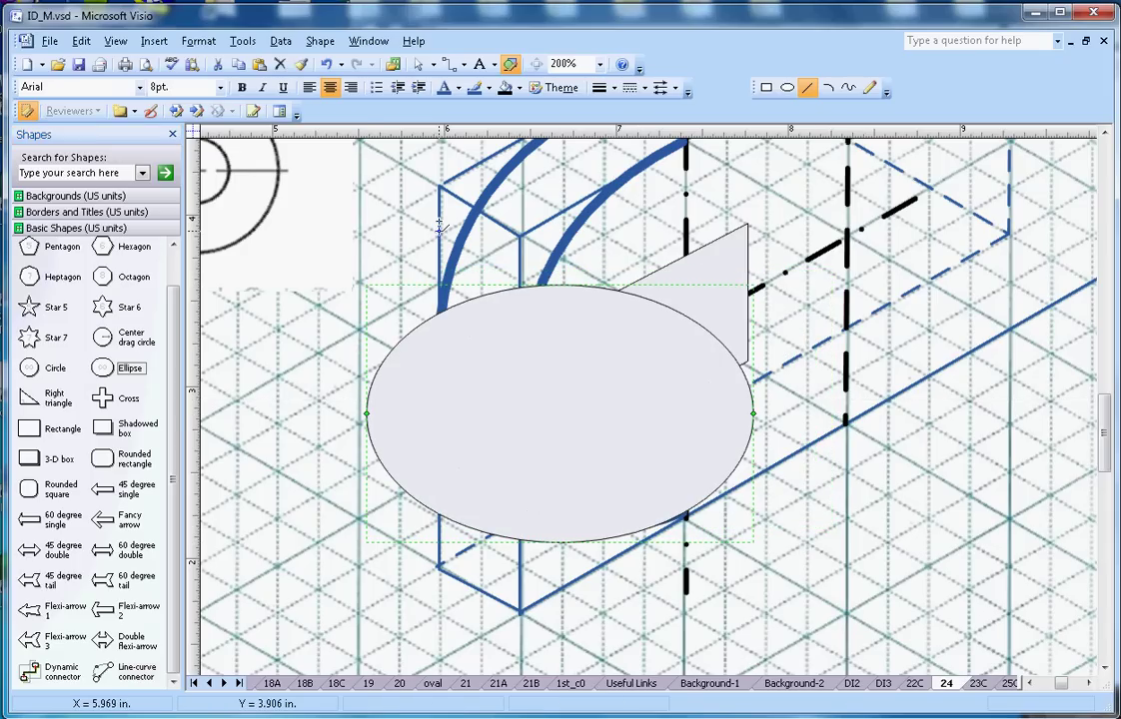
{"action": "left_click_drag", "start_coordinate": [766, 557], "coordinate": [551, 408]}
{"action": "left_click_drag", "start_coordinate": [552, 346], "coordinate": [524, 346]}
Move the ellipse into the parallelogram, rotate it to 60°, and resize it to about 0.81 by 0.70 in
{"action": "key", "text": "Escape"}
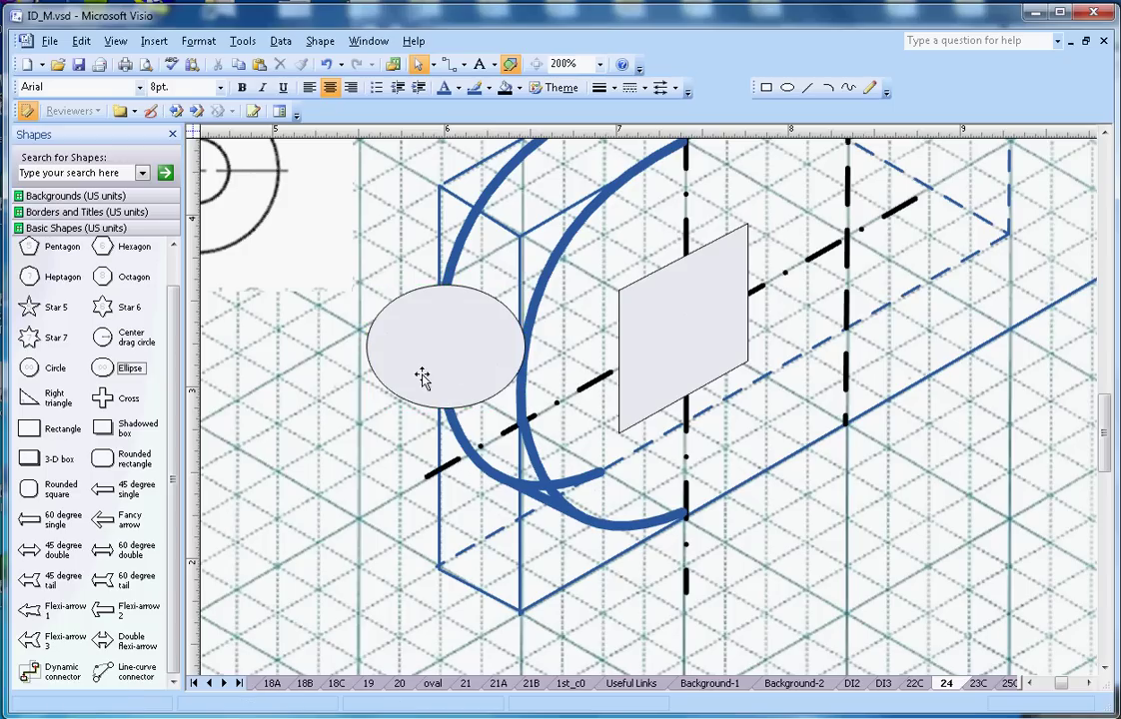
{"action": "left_click", "coordinate": [403, 334]}
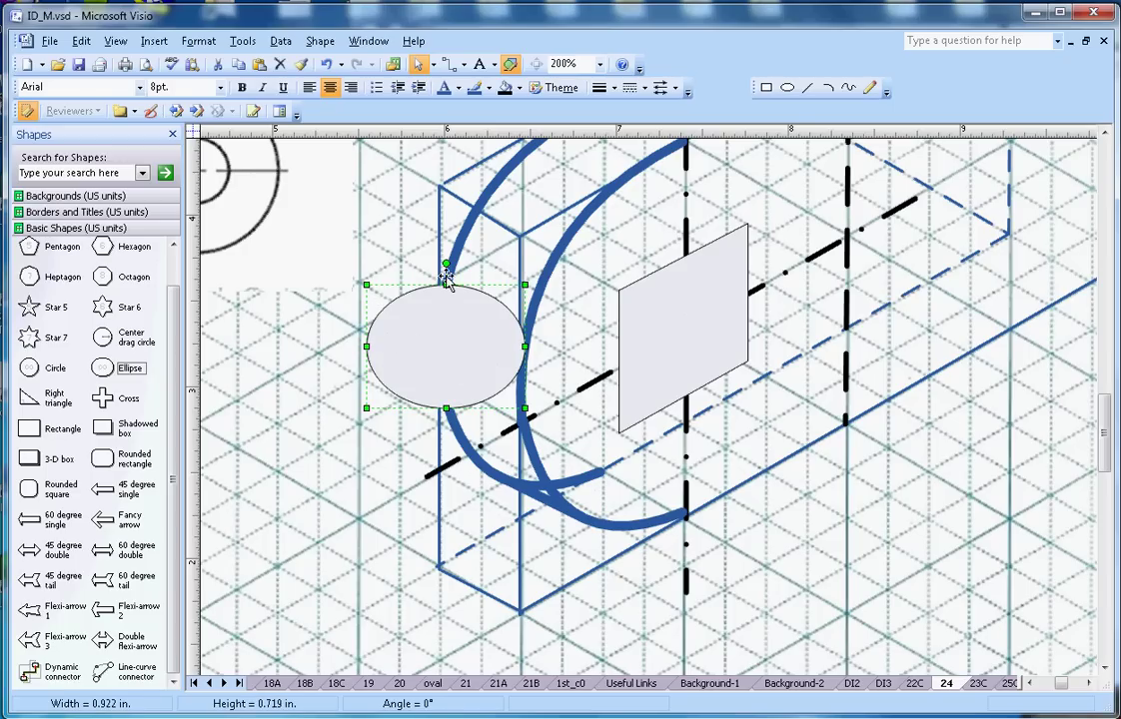
{"action": "left_click_drag", "start_coordinate": [445, 267], "coordinate": [676, 355]}
{"action": "left_click_drag", "start_coordinate": [799, 330], "coordinate": [783, 328]}
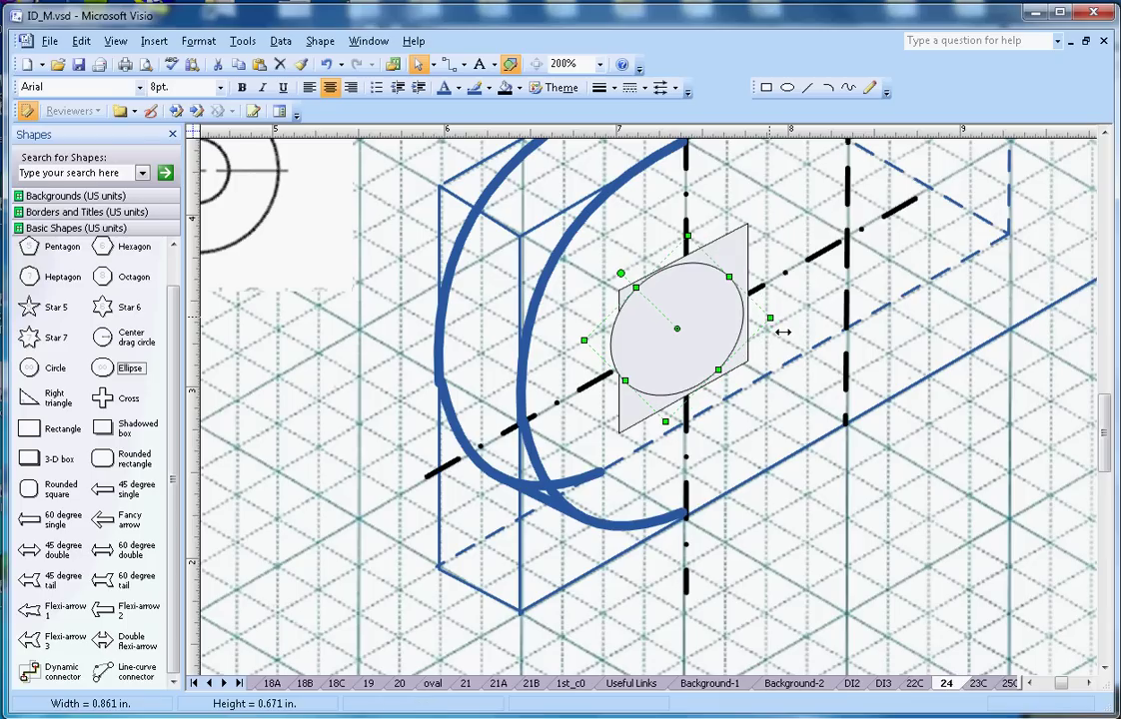
{"action": "left_click_drag", "start_coordinate": [603, 354], "coordinate": [610, 355]}
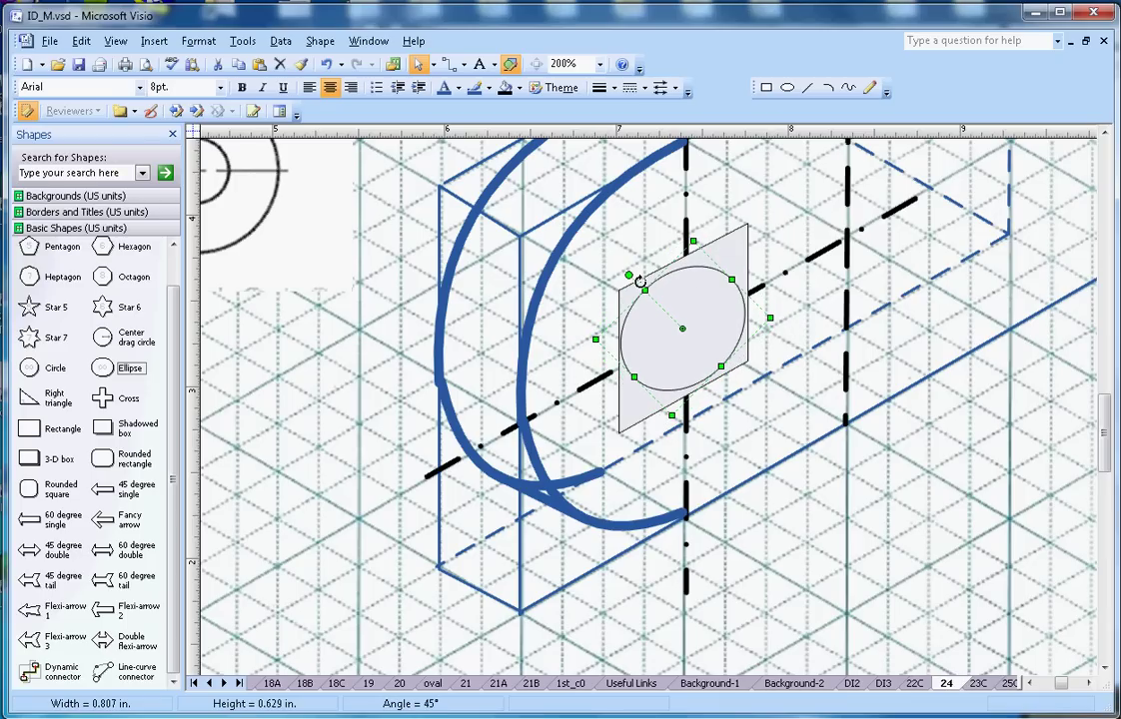
{"action": "left_click_drag", "start_coordinate": [640, 281], "coordinate": [635, 311]}
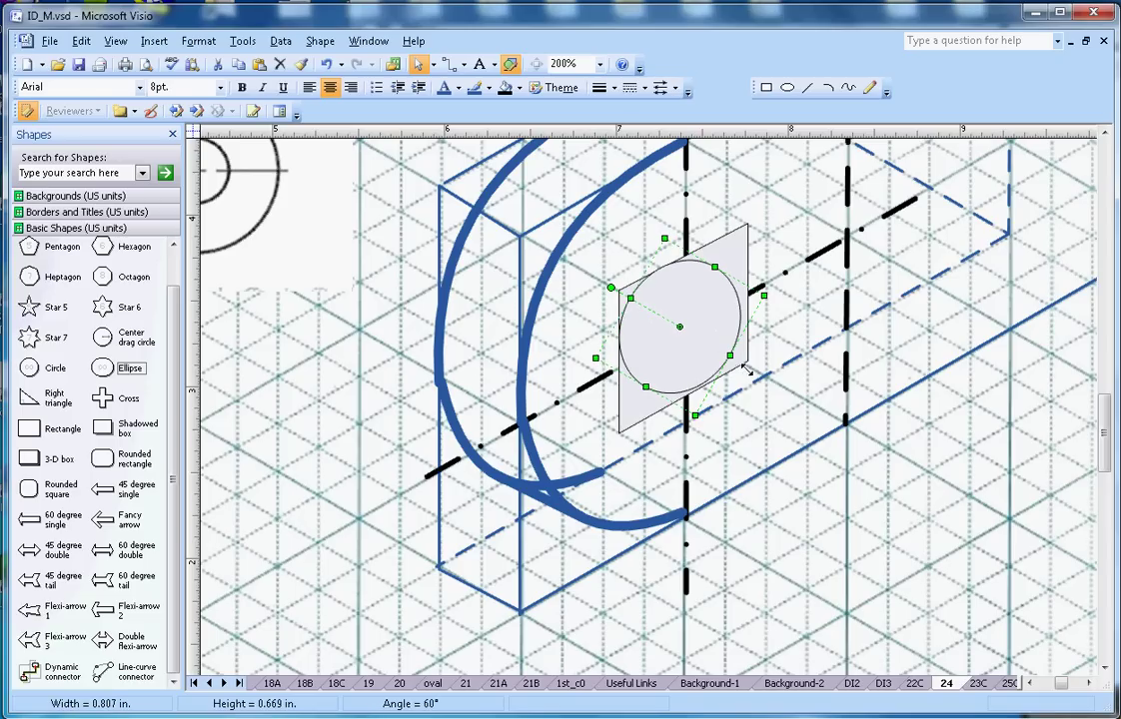
{"action": "left_click_drag", "start_coordinate": [752, 370], "coordinate": [746, 371]}
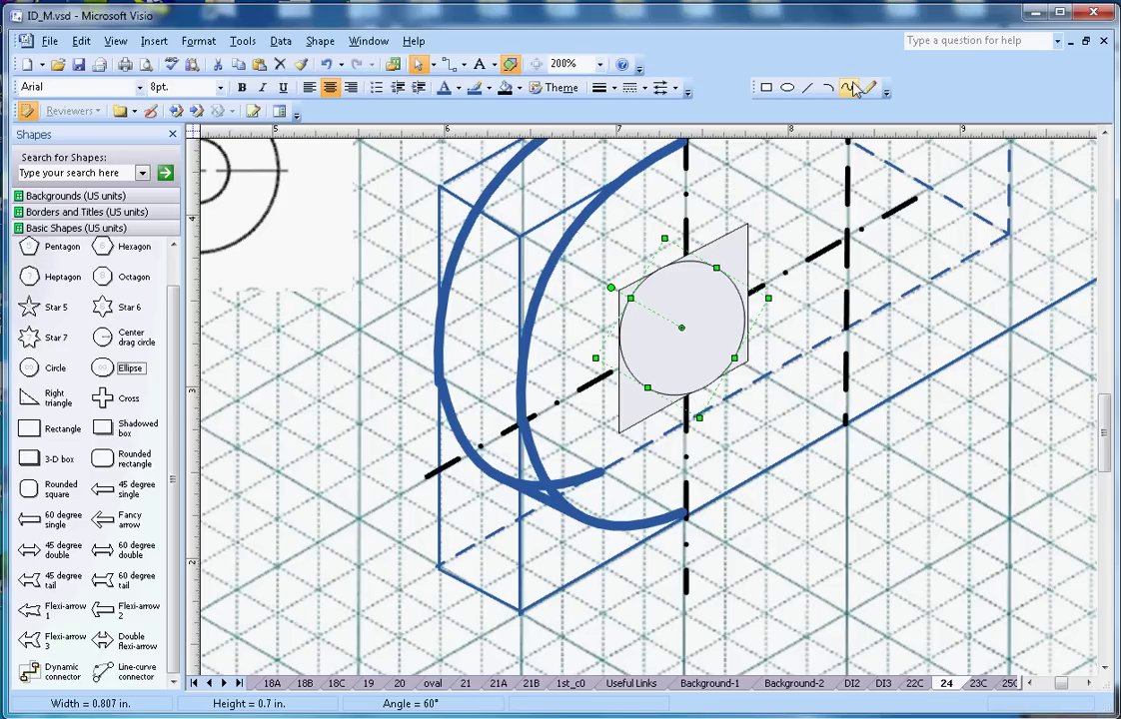
Refine the ellipse so it touches the parallelogram's sides, sizing it to about 0.86 by 0.69 in
{"action": "left_click", "coordinate": [599, 64]}
{"action": "left_click", "coordinate": [591, 84]}
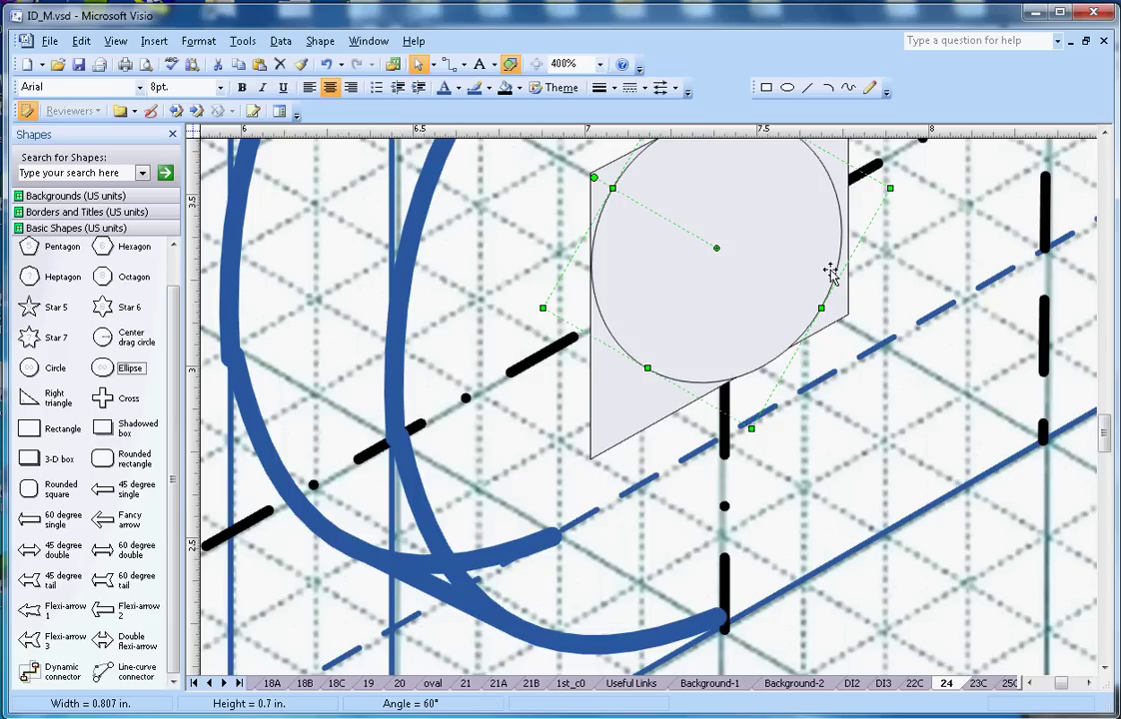
{"action": "scroll", "coordinate": [828, 270], "scroll_direction": "up", "scroll_amount": 2}
{"action": "left_click_drag", "start_coordinate": [828, 284], "coordinate": [843, 283]}
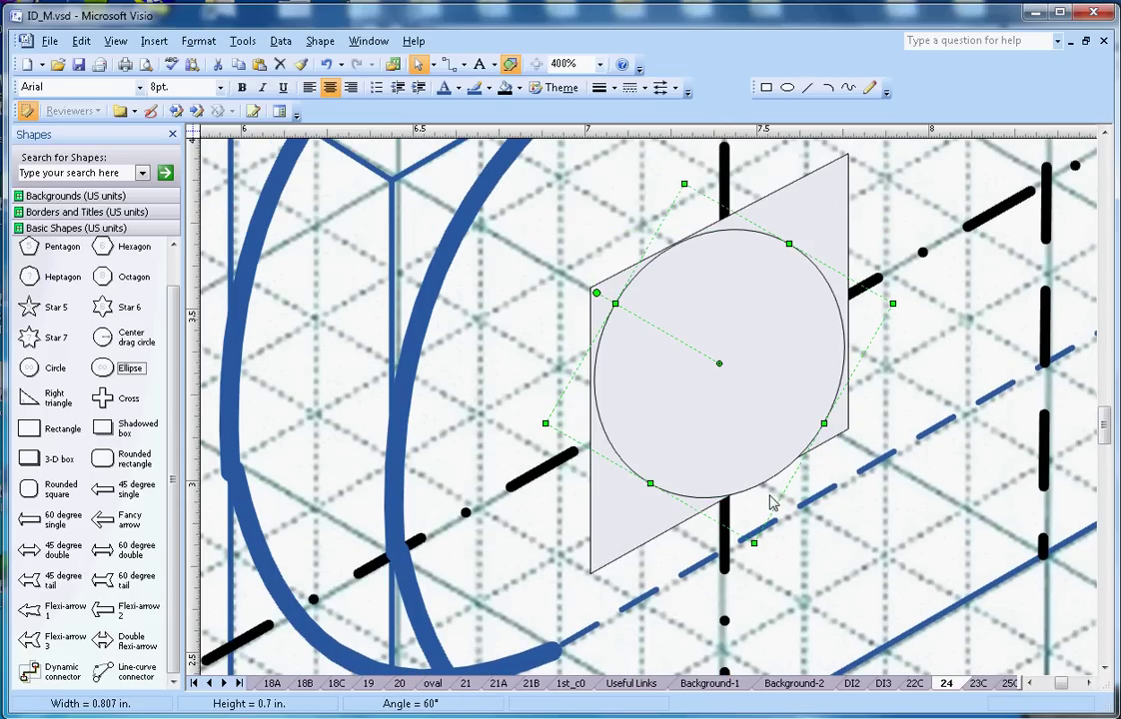
{"action": "left_click_drag", "start_coordinate": [767, 559], "coordinate": [755, 536]}
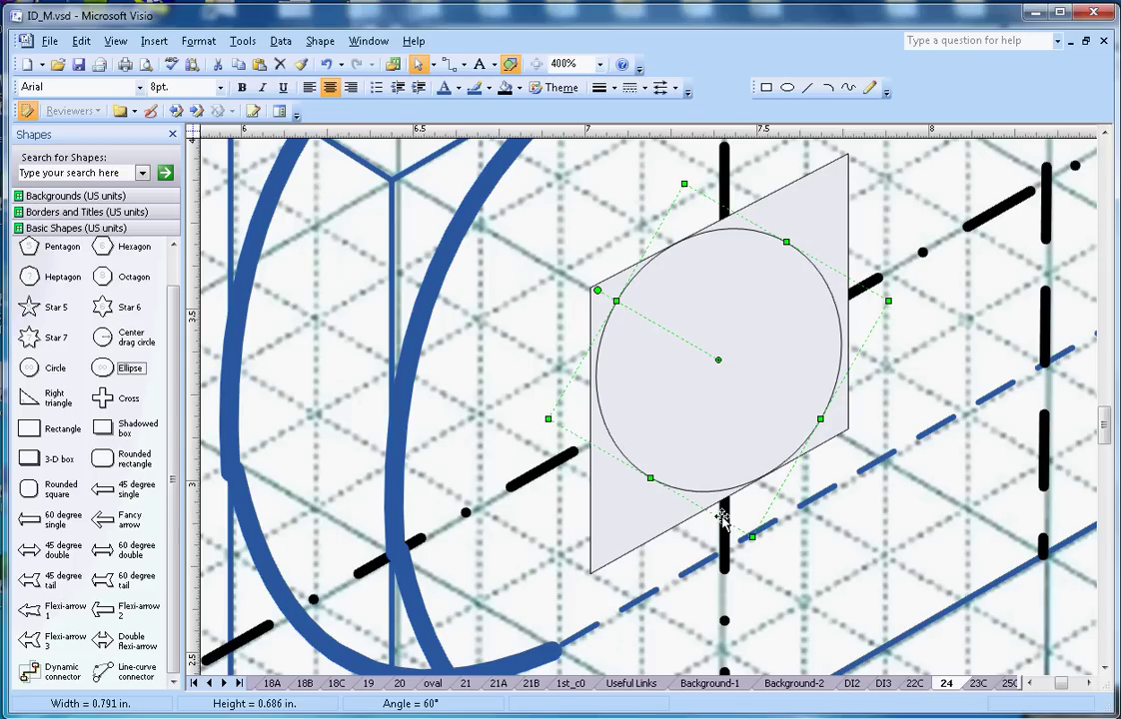
{"action": "left_click_drag", "start_coordinate": [807, 249], "coordinate": [808, 251]}
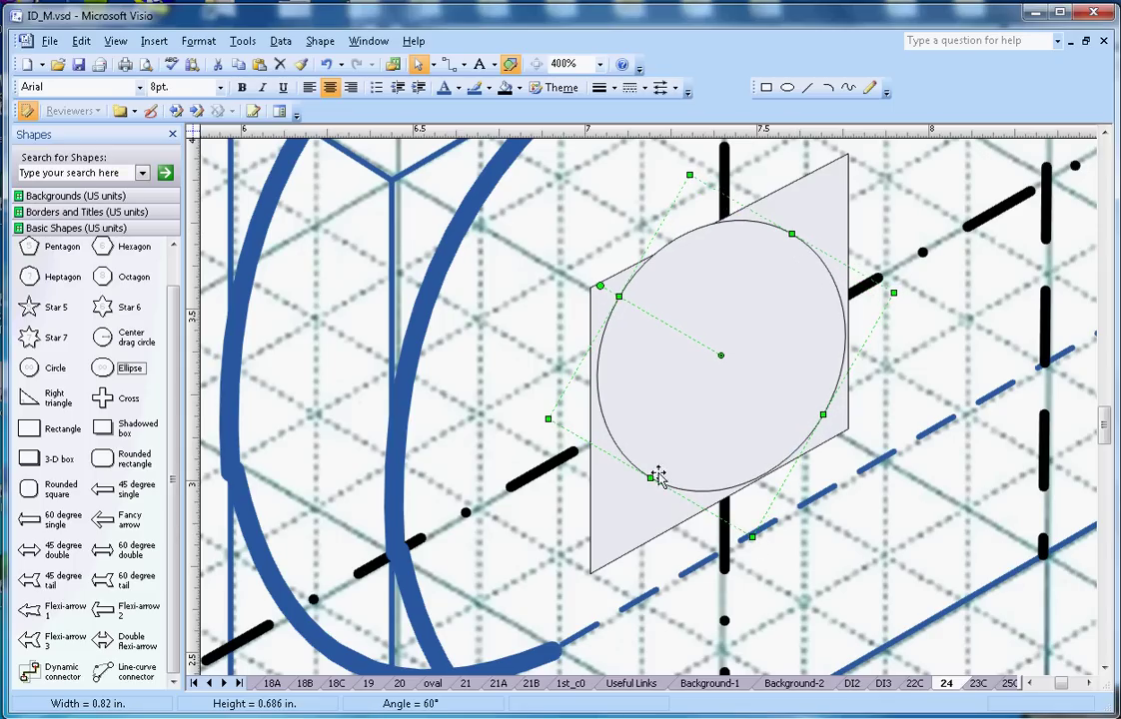
{"action": "left_click_drag", "start_coordinate": [647, 500], "coordinate": [645, 493]}
Delete the bounding parallelogram behind the ellipse and select the ellipse
{"action": "left_click", "coordinate": [599, 65]}
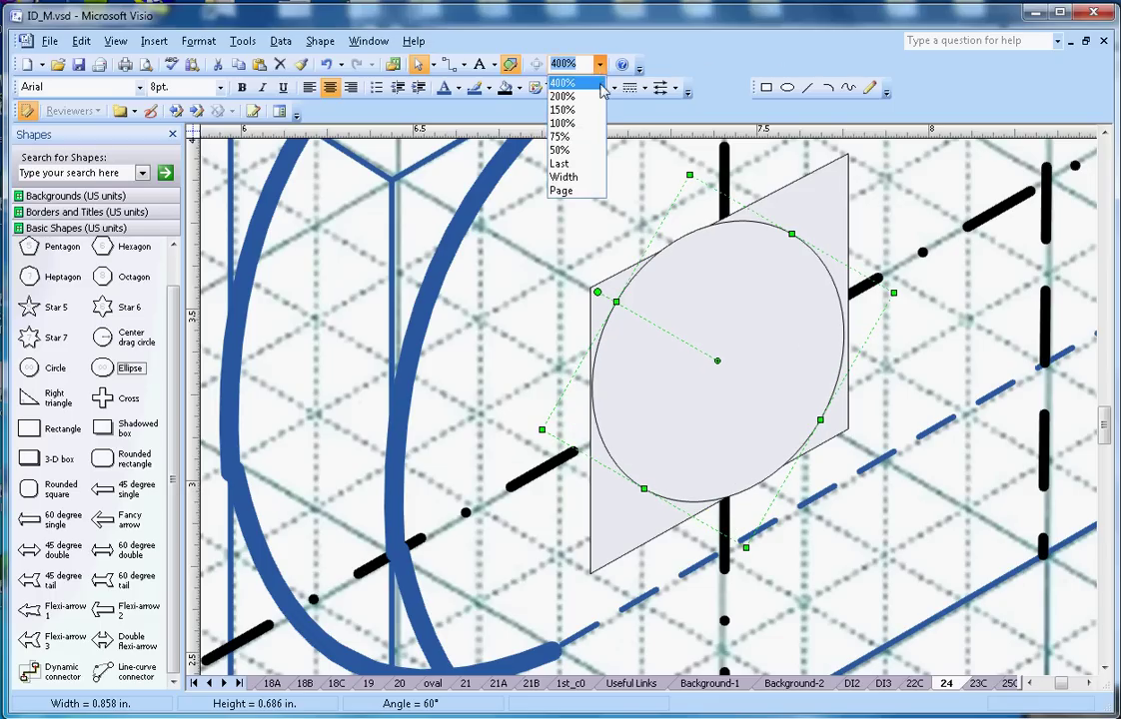
{"action": "left_click", "coordinate": [586, 123]}
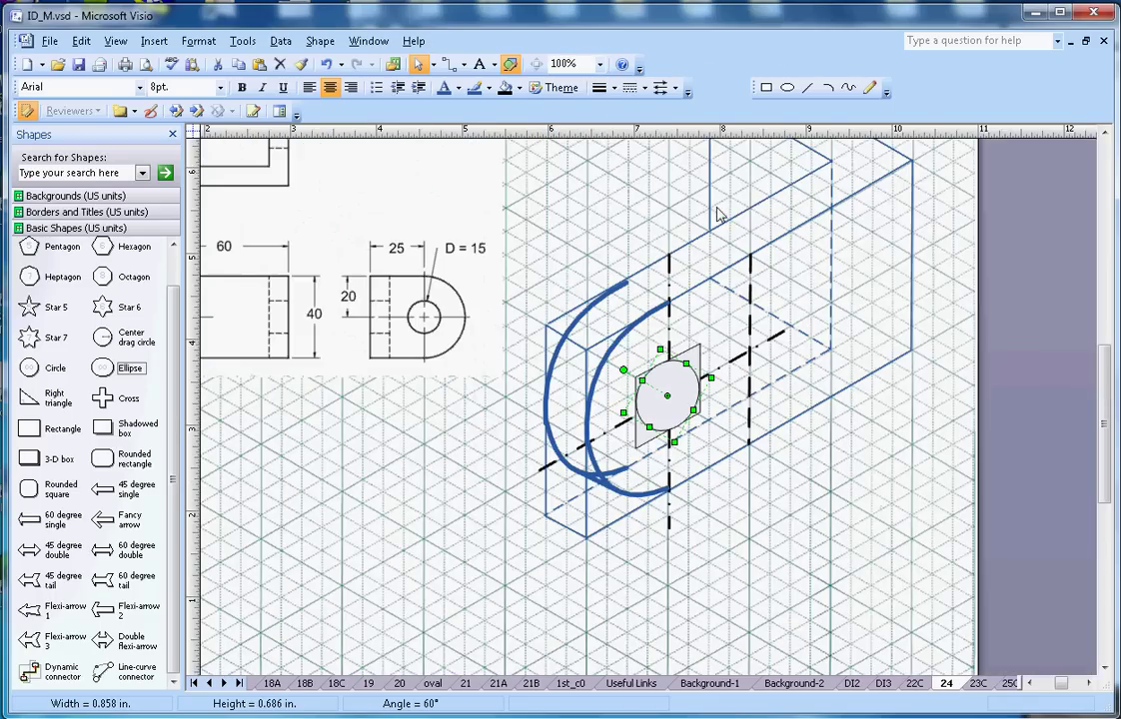
{"action": "left_click", "coordinate": [705, 363]}
{"action": "right_click", "coordinate": [703, 365]}
{"action": "key", "text": "Escape"}
{"action": "key", "text": "Escape"}
{"action": "left_click", "coordinate": [702, 377]}
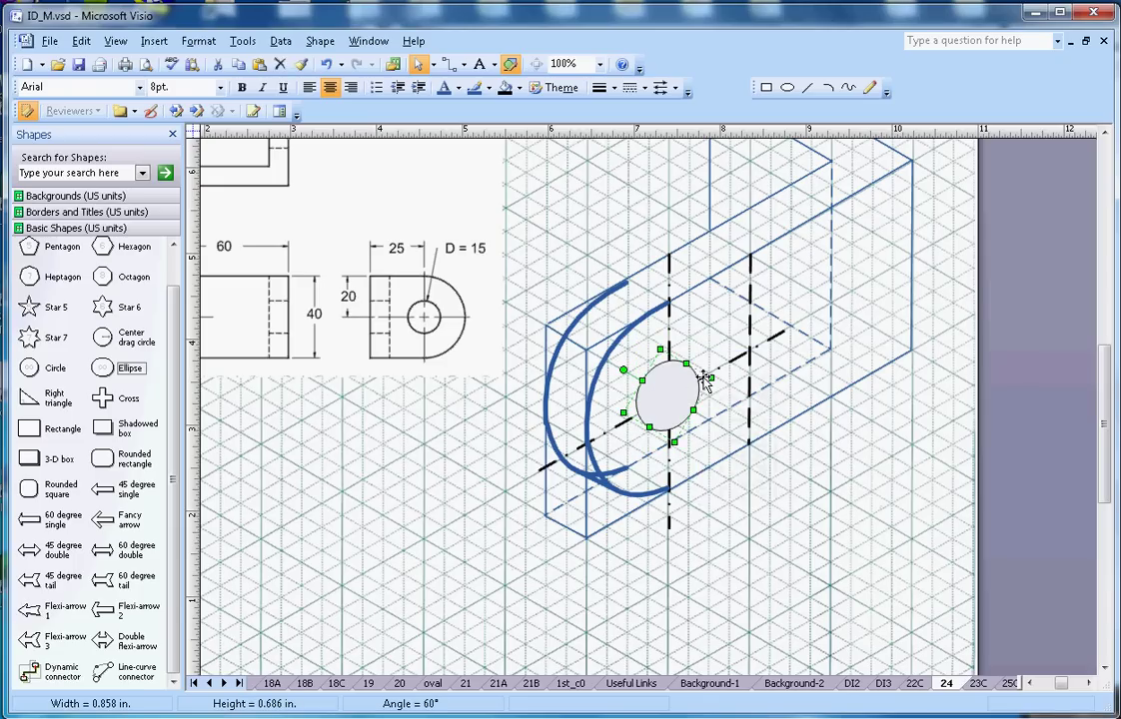
Remove the ellipse's fill and give it a thick blue outline matching the rounded curves
{"action": "left_click", "coordinate": [519, 89]}
{"action": "left_click", "coordinate": [521, 132]}
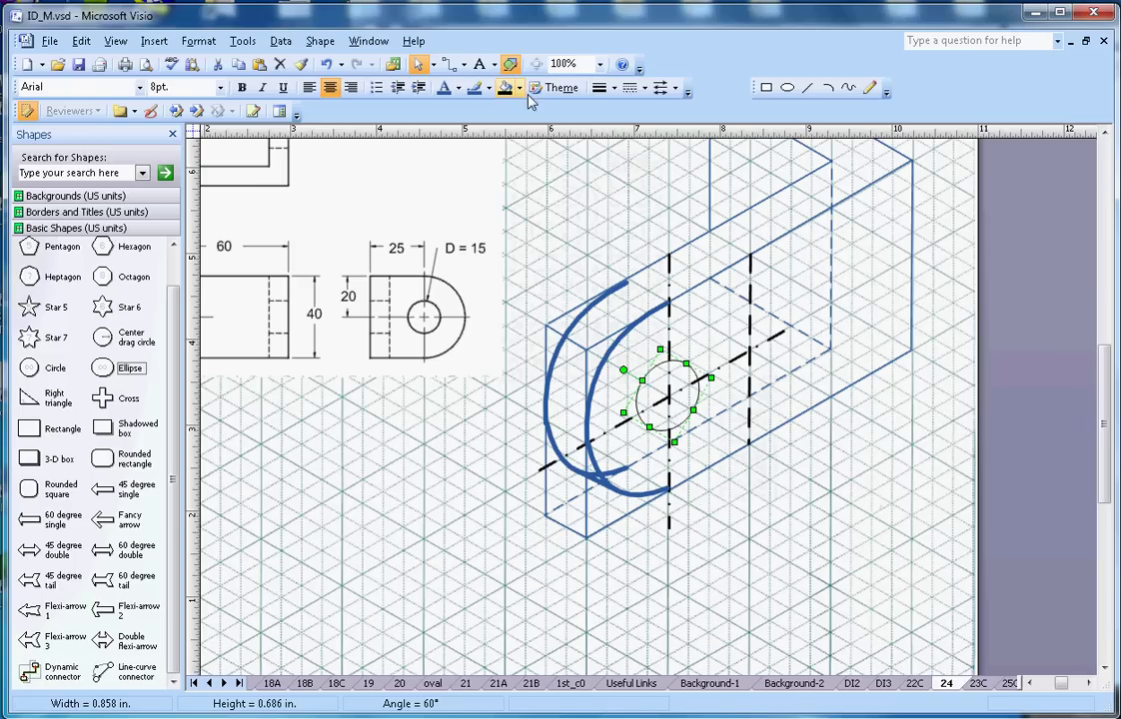
{"action": "left_click", "coordinate": [599, 90]}
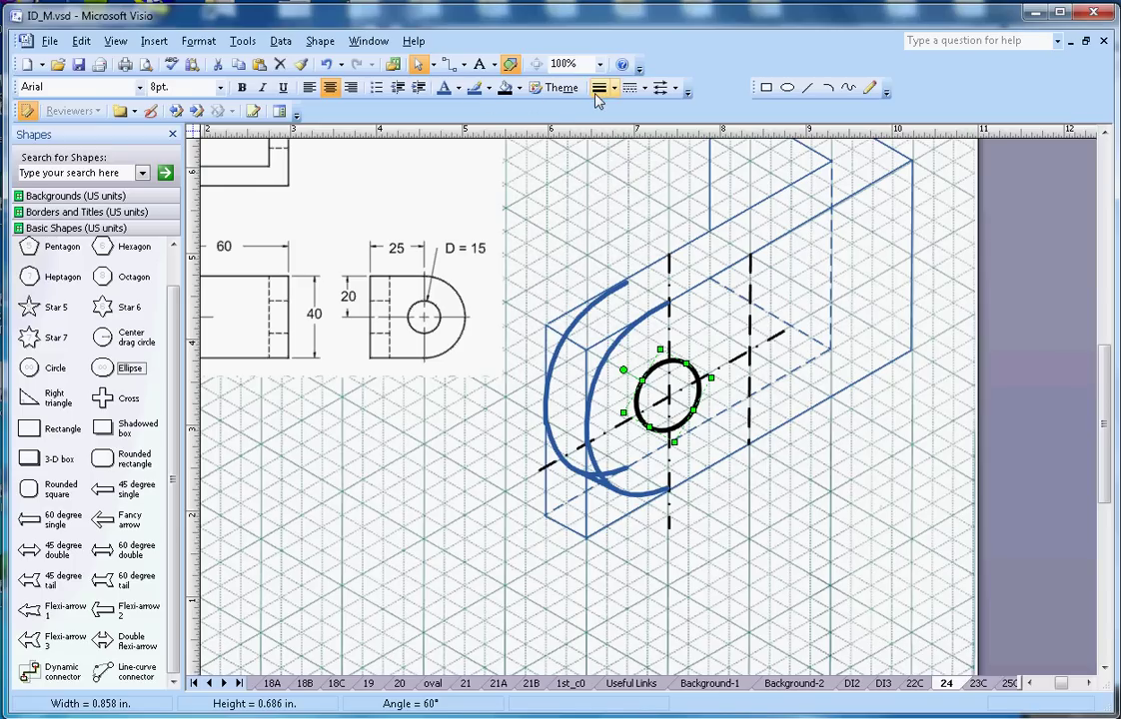
{"action": "left_click", "coordinate": [475, 90]}
{"action": "left_click", "coordinate": [814, 509]}
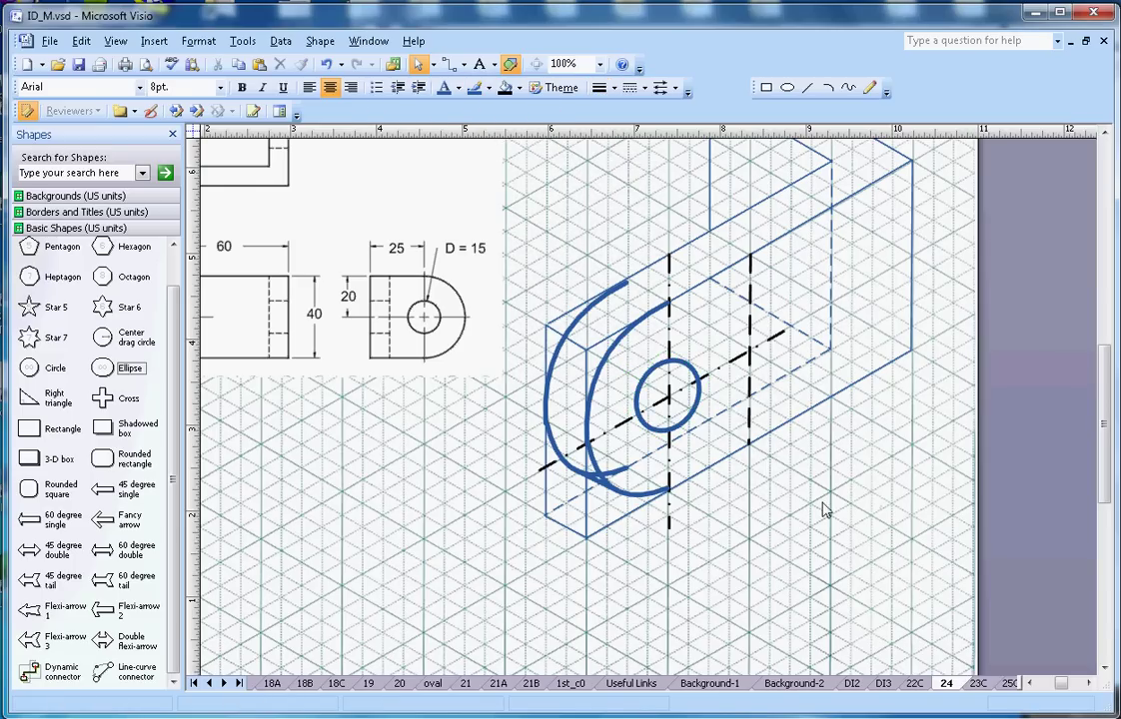
Add a thick blue Line-curve connector near the upright leg and stretch its upper end onto the leg's inner face
{"action": "left_click", "coordinate": [1032, 684]}
{"action": "left_click", "coordinate": [1031, 684]}
{"action": "left_click_drag", "start_coordinate": [1108, 425], "coordinate": [1112, 397]}
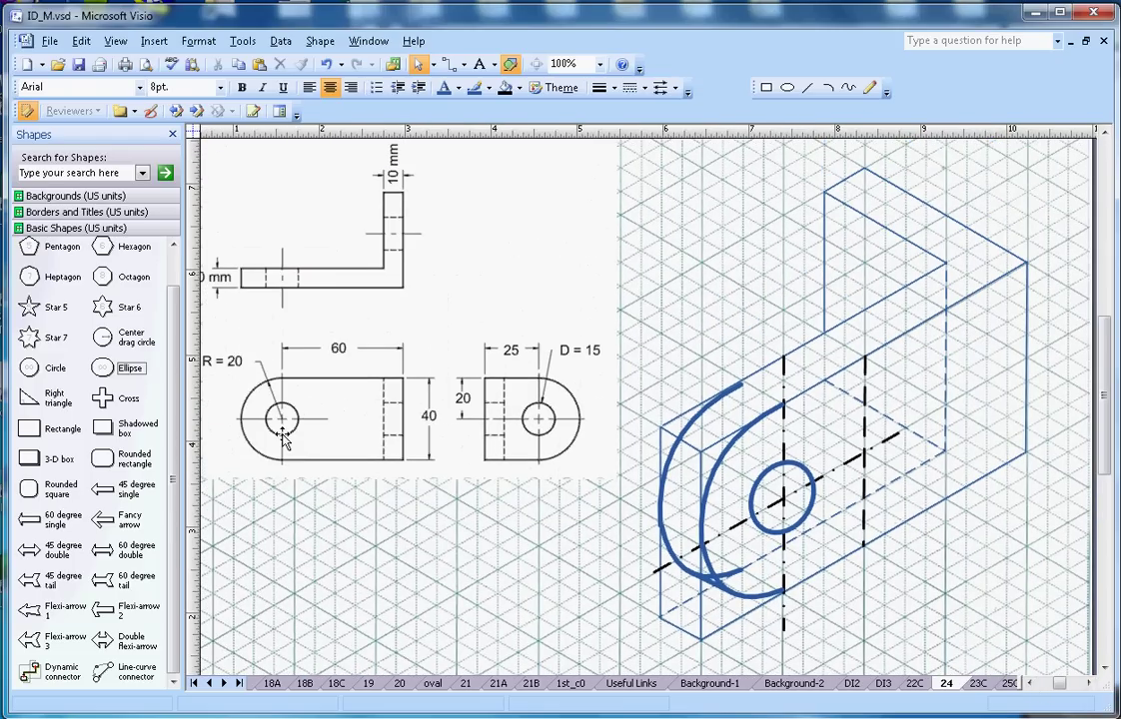
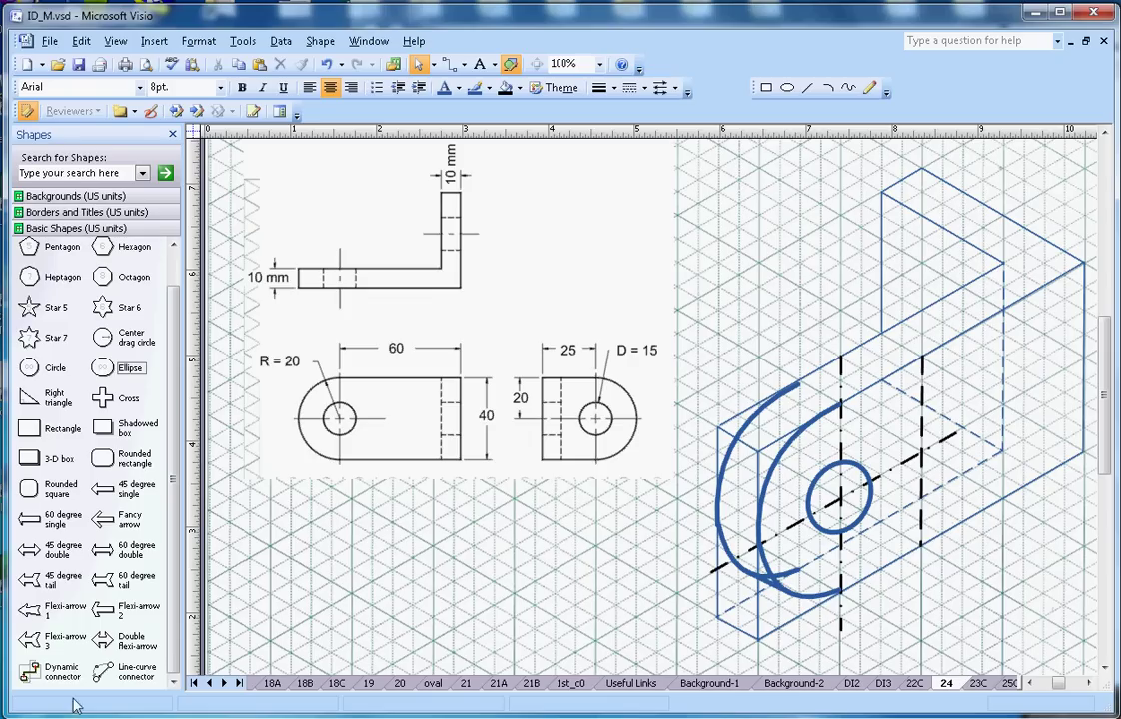
{"action": "left_click", "coordinate": [113, 679]}
{"action": "left_click_drag", "start_coordinate": [113, 679], "coordinate": [799, 232]}
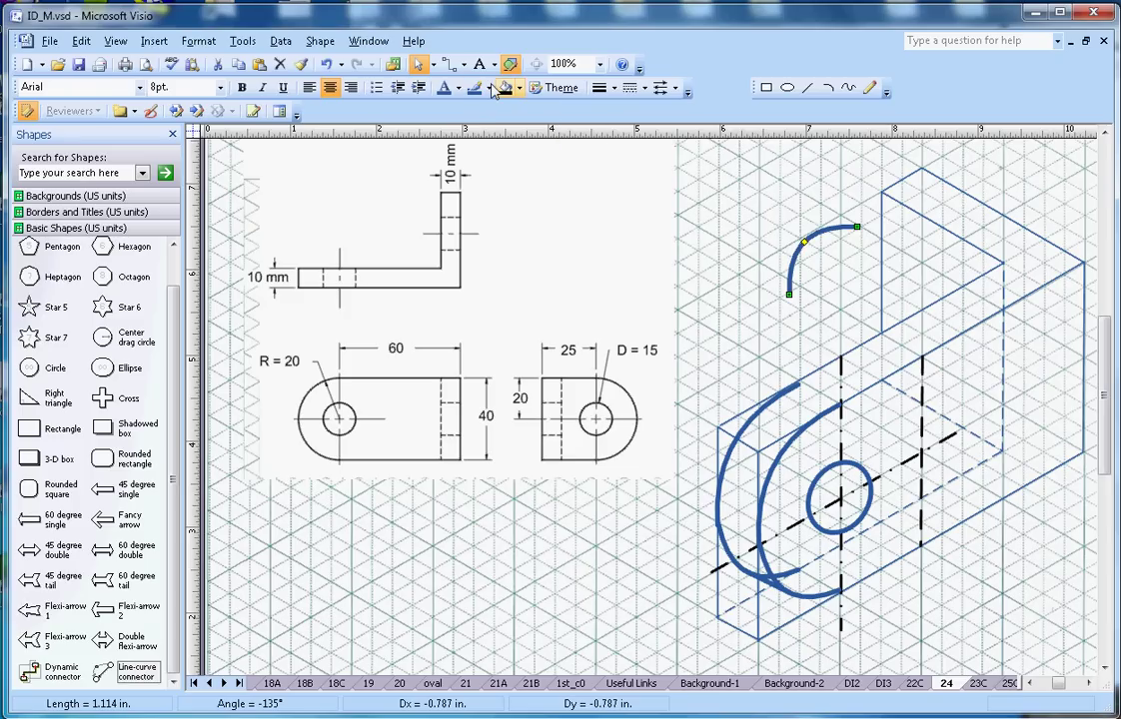
{"action": "left_click_drag", "start_coordinate": [856, 227], "coordinate": [957, 236]}
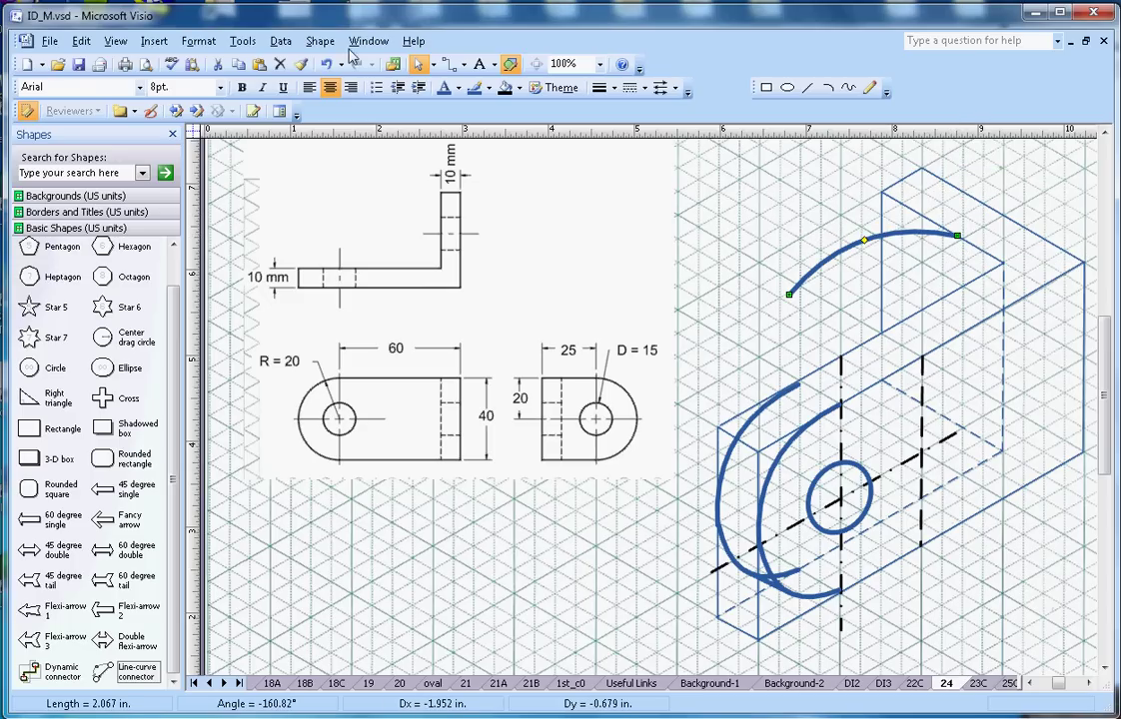
Turn off Snap and fit the curve's ends to the inner upright face's top and side edges as its upper rounding
{"action": "left_click", "coordinate": [243, 42]}
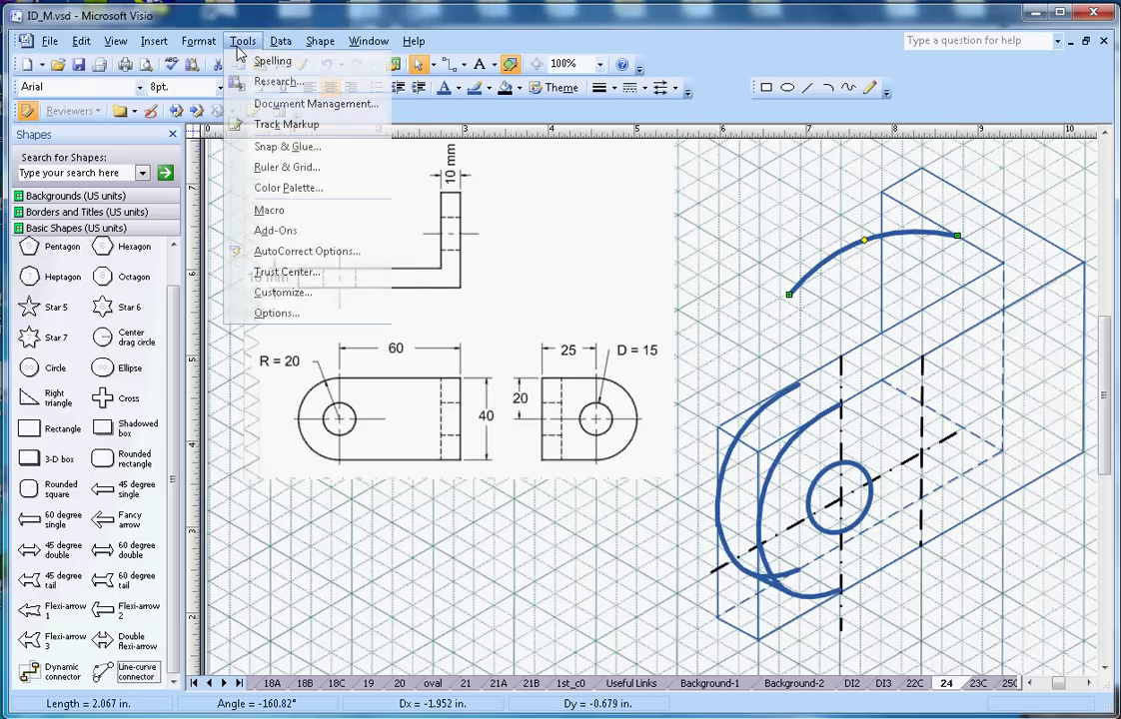
{"action": "left_click", "coordinate": [303, 147]}
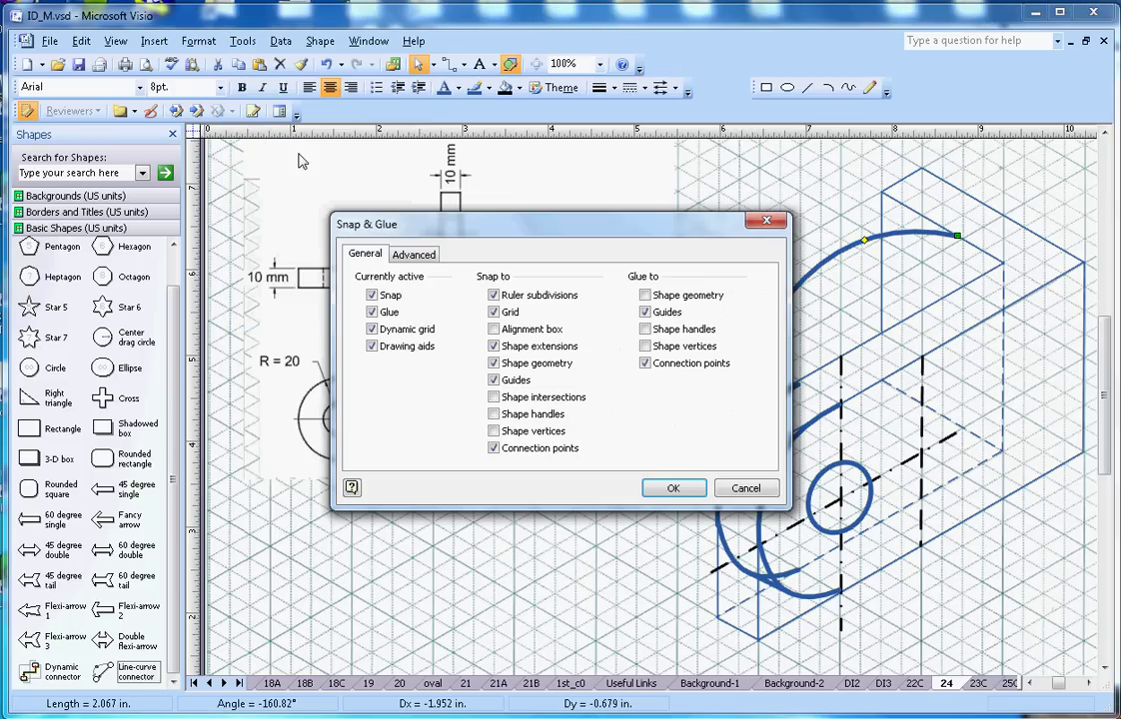
{"action": "left_click", "coordinate": [372, 296]}
{"action": "left_click", "coordinate": [672, 487]}
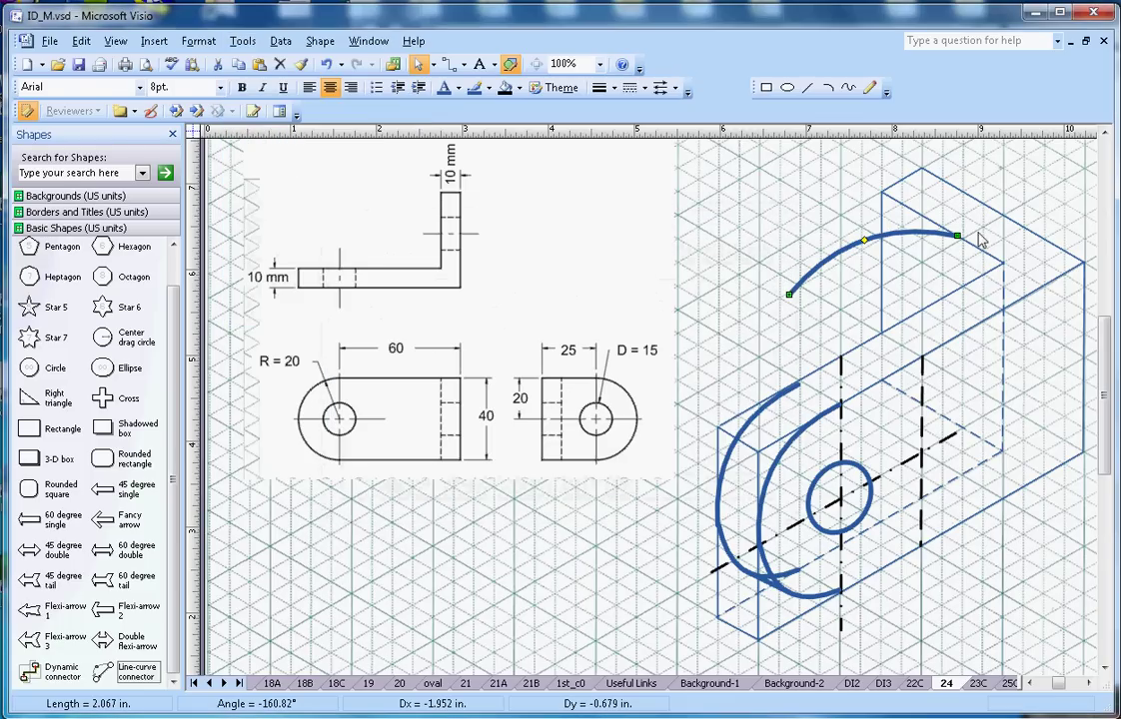
{"action": "left_click_drag", "start_coordinate": [971, 248], "coordinate": [957, 241]}
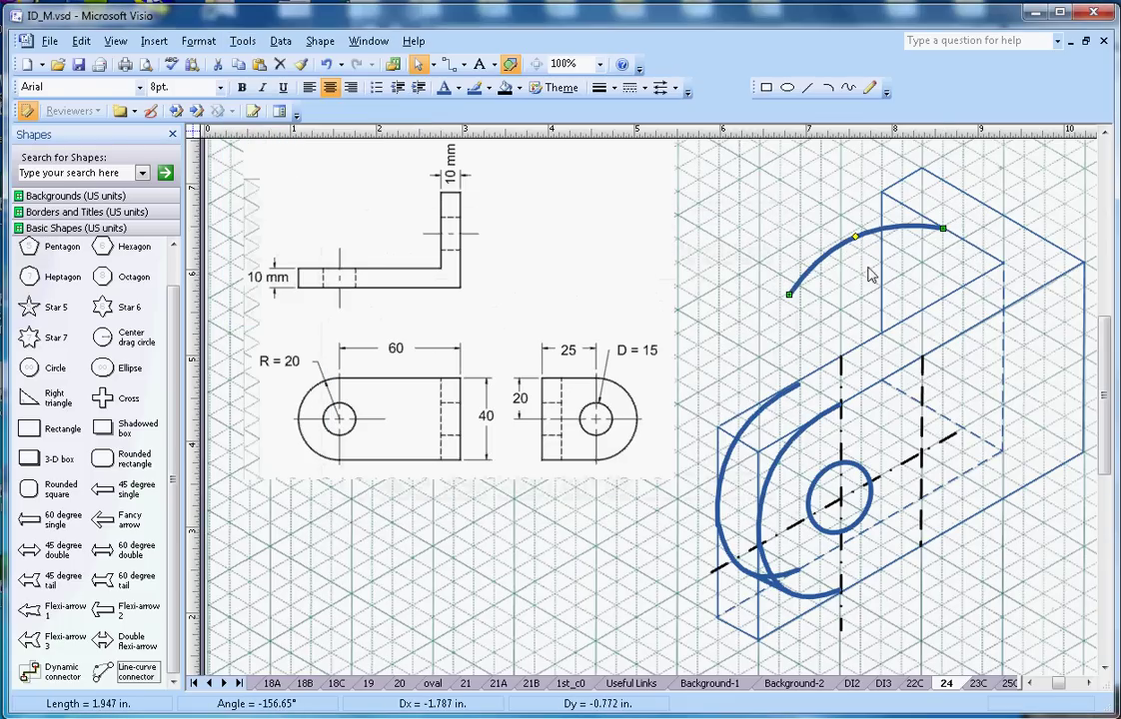
{"action": "left_click_drag", "start_coordinate": [795, 297], "coordinate": [910, 248]}
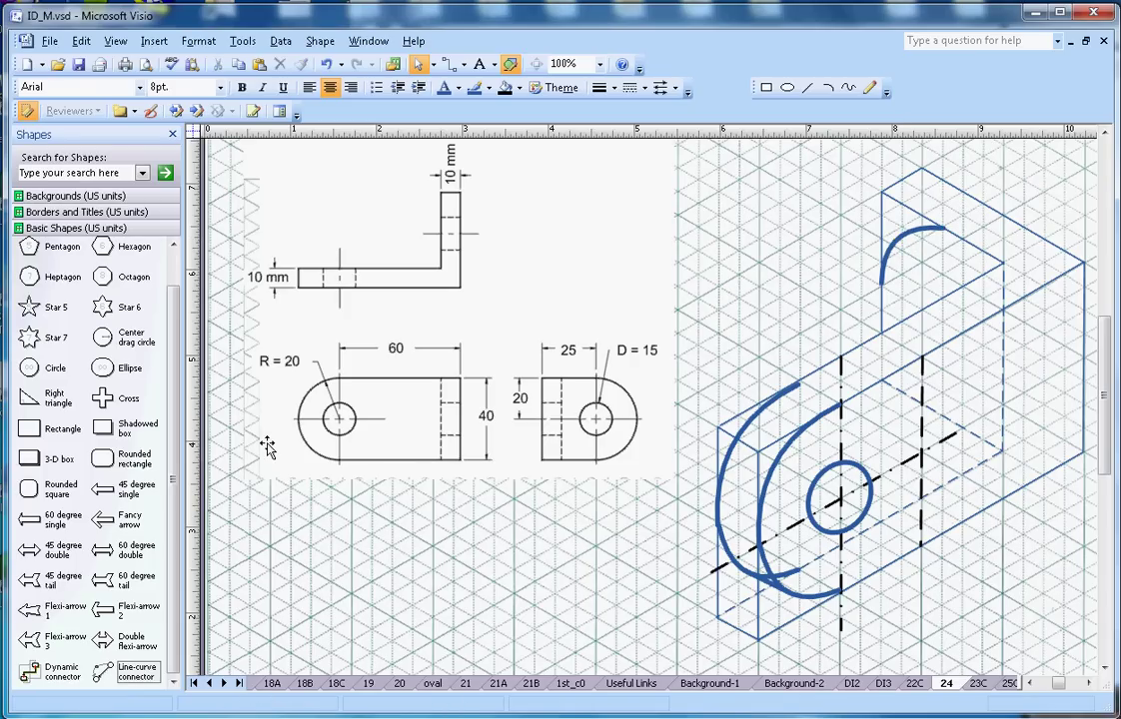
Add a second thick blue Line-curve connector from the upper rounding's lower end down to the dashed base edge, bending it into the lower rounding
{"action": "left_click_drag", "start_coordinate": [118, 673], "coordinate": [770, 278]}
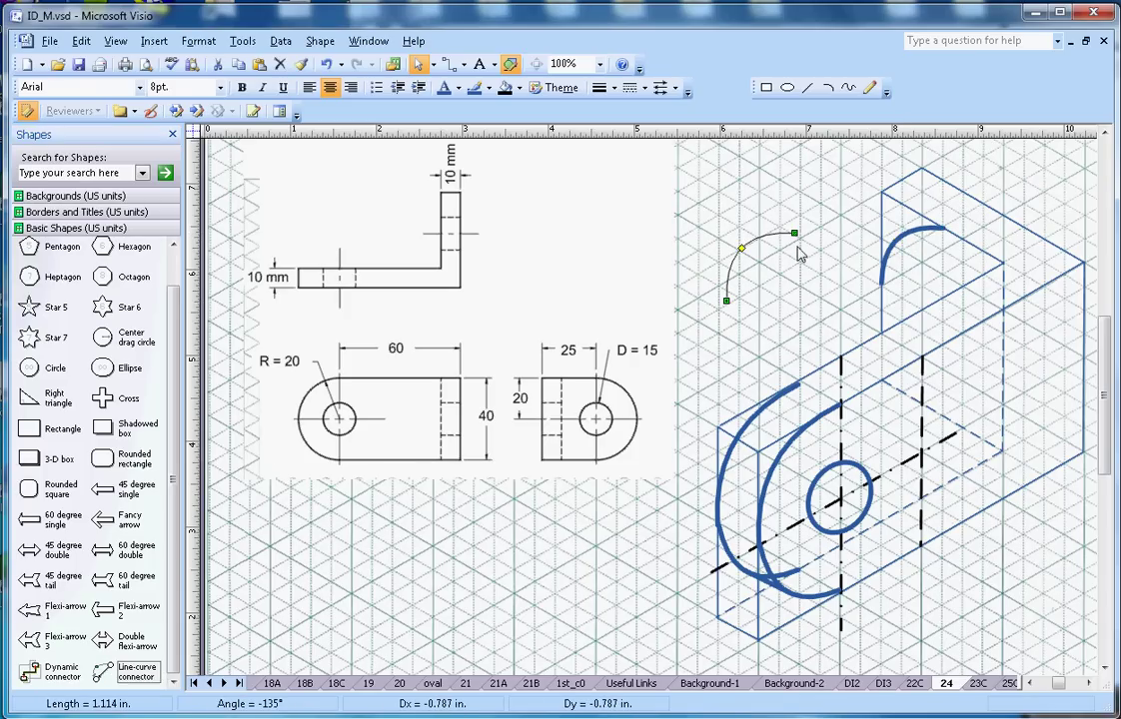
{"action": "left_click", "coordinate": [601, 88]}
{"action": "left_click_drag", "start_coordinate": [726, 299], "coordinate": [920, 403]}
{"action": "left_click_drag", "start_coordinate": [794, 233], "coordinate": [880, 282]}
{"action": "left_click_drag", "start_coordinate": [926, 336], "coordinate": [901, 361]}
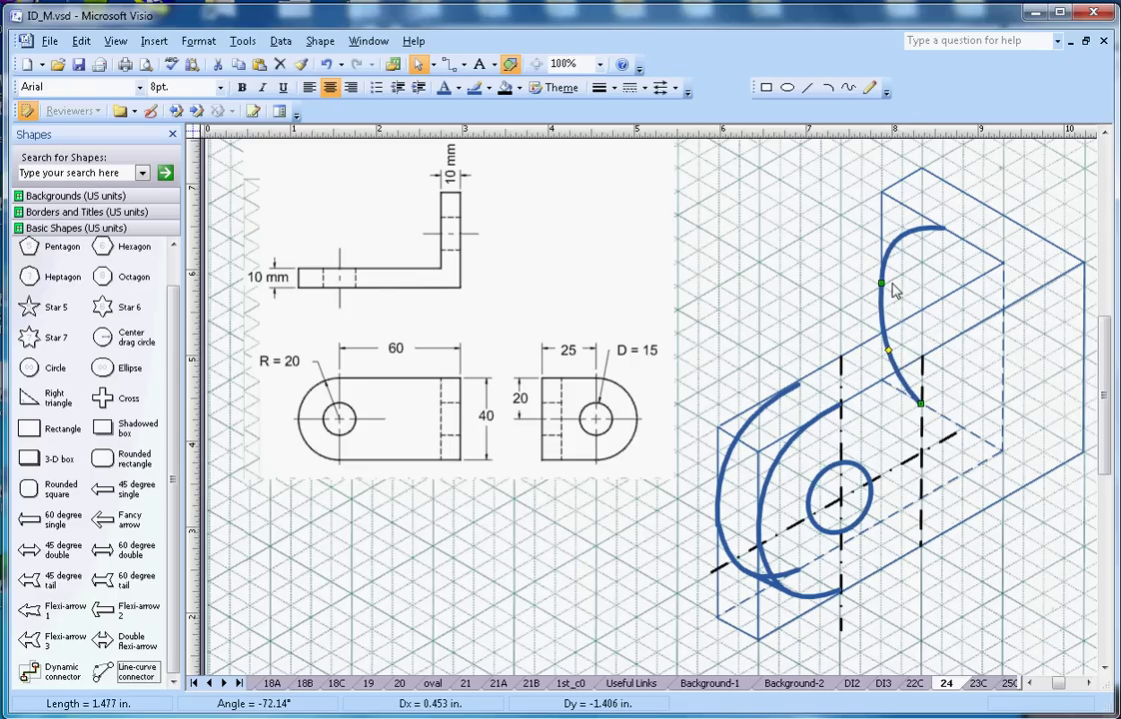
Fine-tune the bend of the upright leg's upper rounding so it flows smoothly into the lower curve
{"action": "left_click", "coordinate": [906, 251]}
{"action": "left_click_drag", "start_coordinate": [915, 253], "coordinate": [913, 253]}
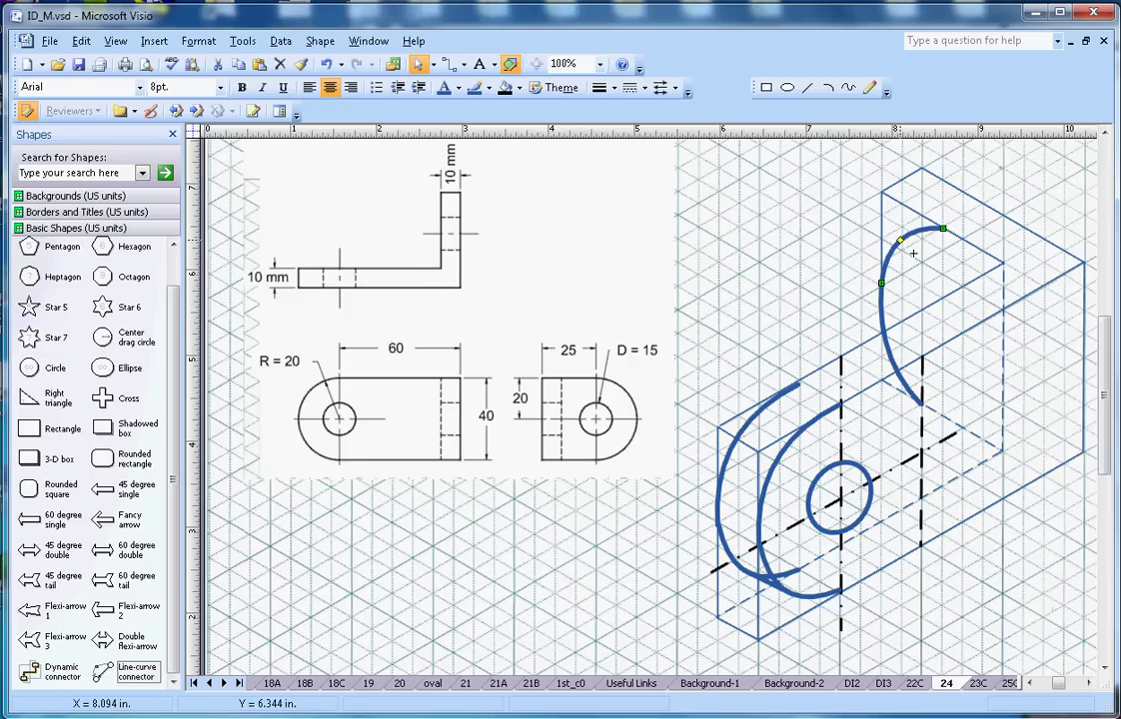
{"action": "left_click", "coordinate": [912, 253]}
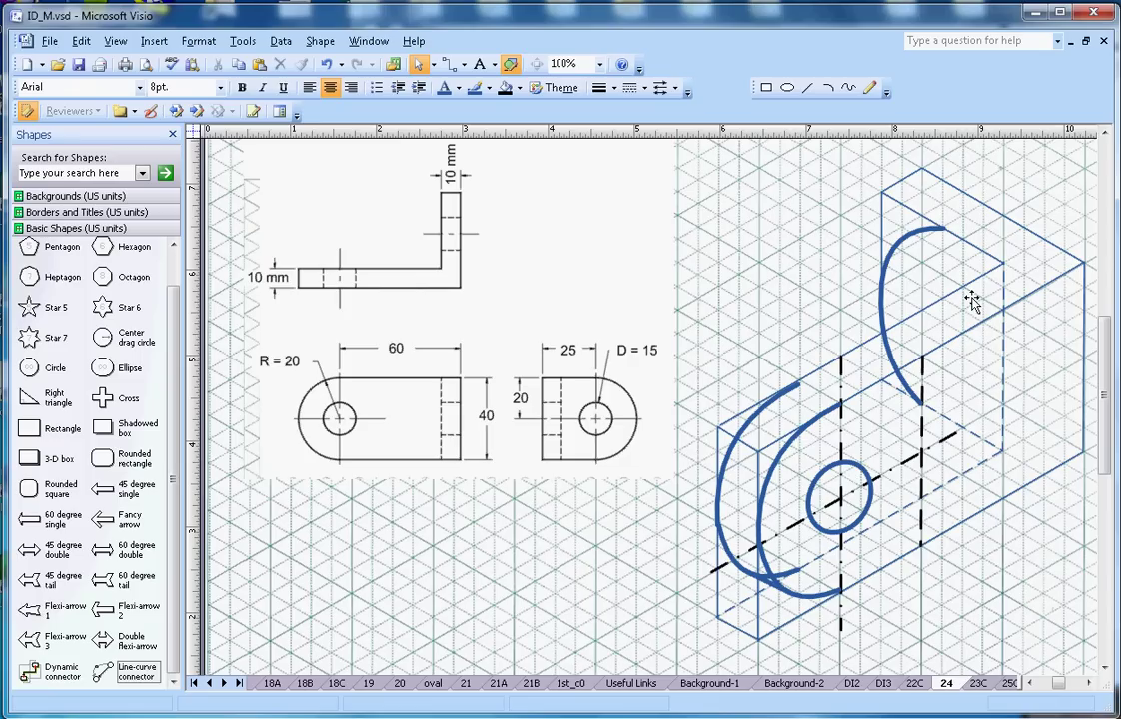
{"action": "left_click", "coordinate": [911, 250]}
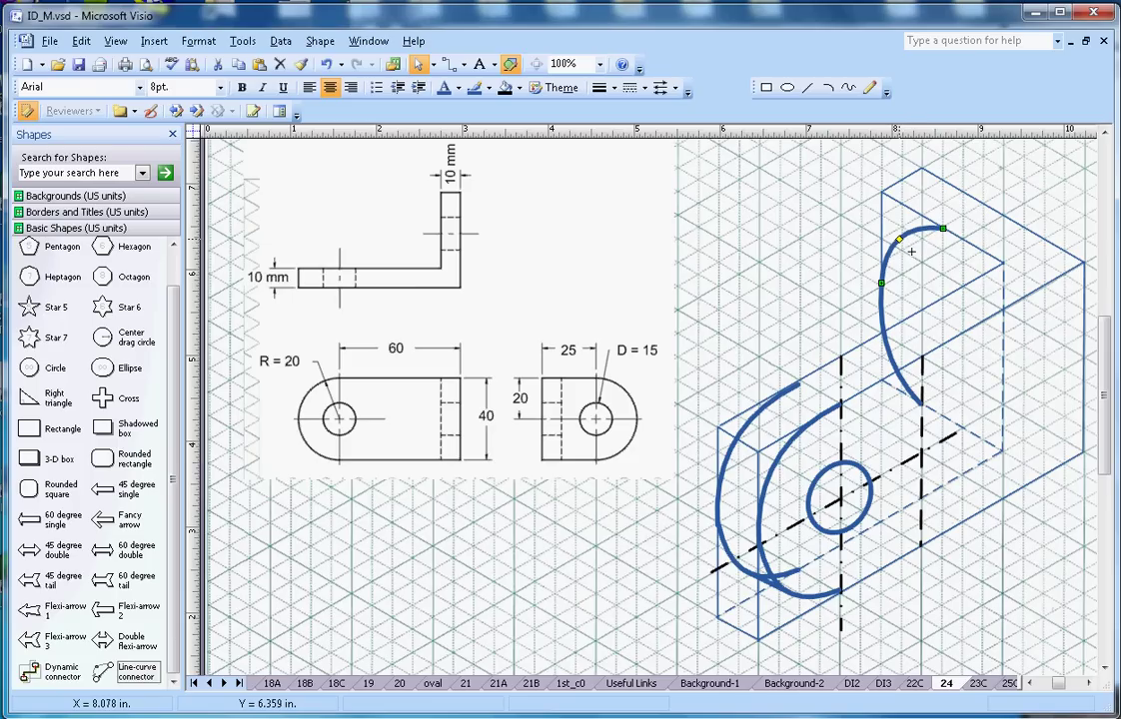
{"action": "left_click_drag", "start_coordinate": [911, 255], "coordinate": [913, 252]}
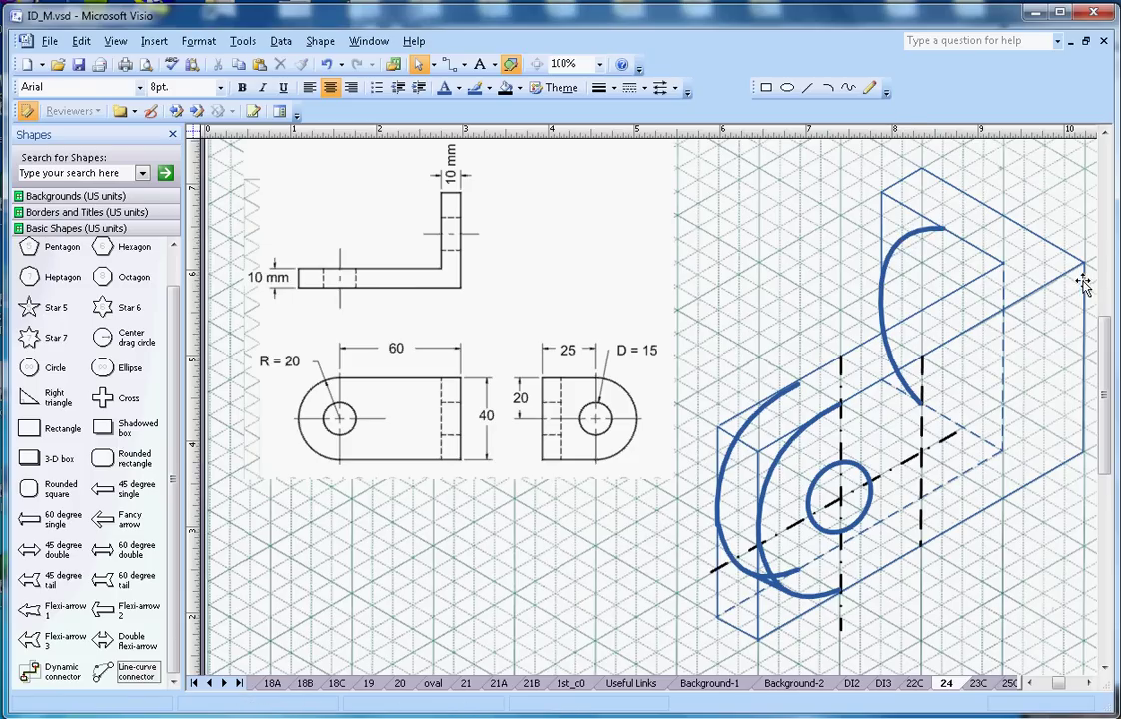
{"action": "left_click", "coordinate": [981, 347]}
Try to connect the upper ends of the front and rear curves with a straight line
{"action": "left_click", "coordinate": [807, 87]}
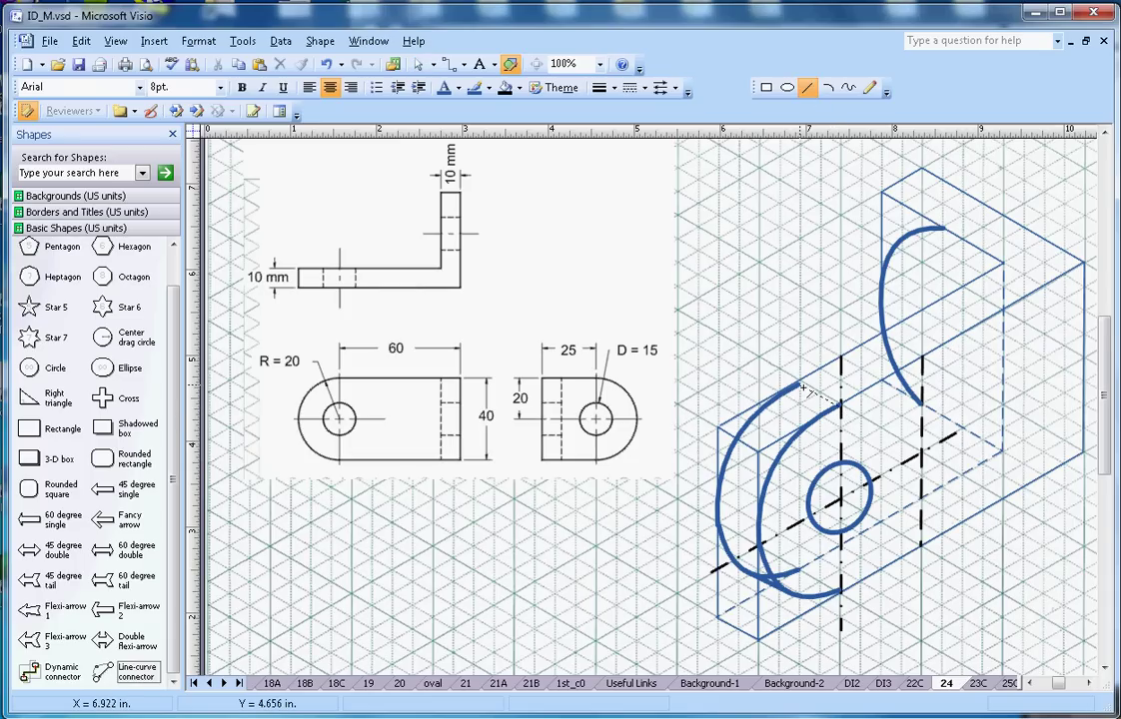
{"action": "left_click_drag", "start_coordinate": [802, 386], "coordinate": [800, 385]}
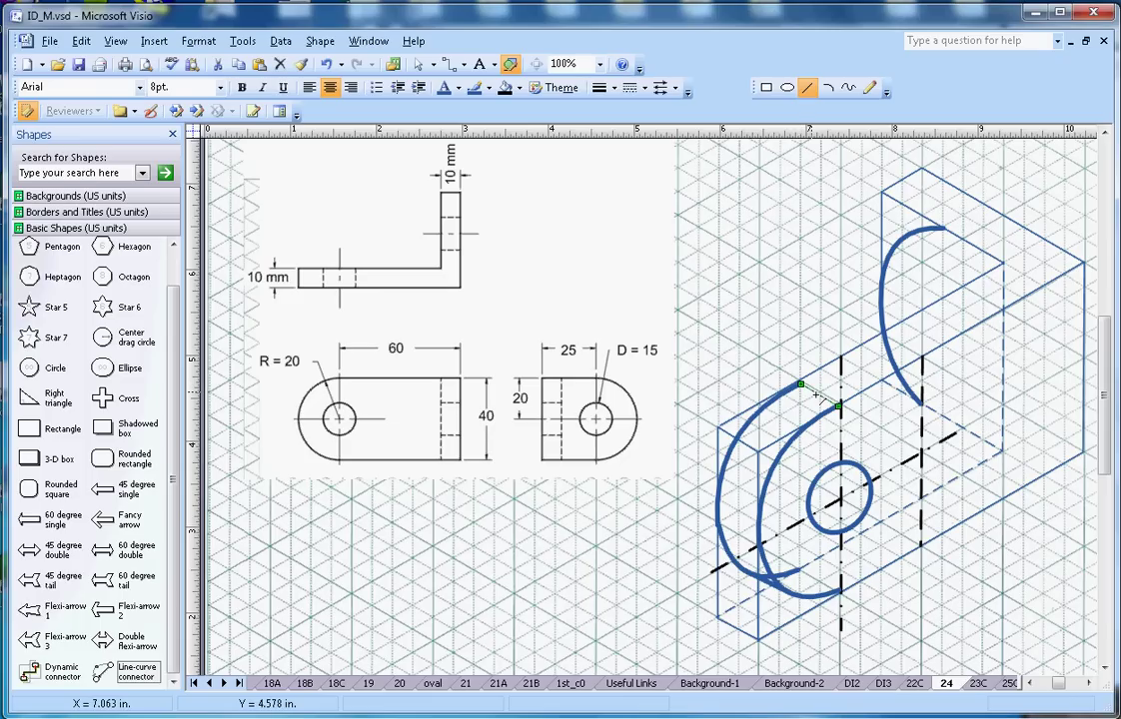
{"action": "right_click", "coordinate": [820, 394]}
{"action": "left_click", "coordinate": [851, 404]}
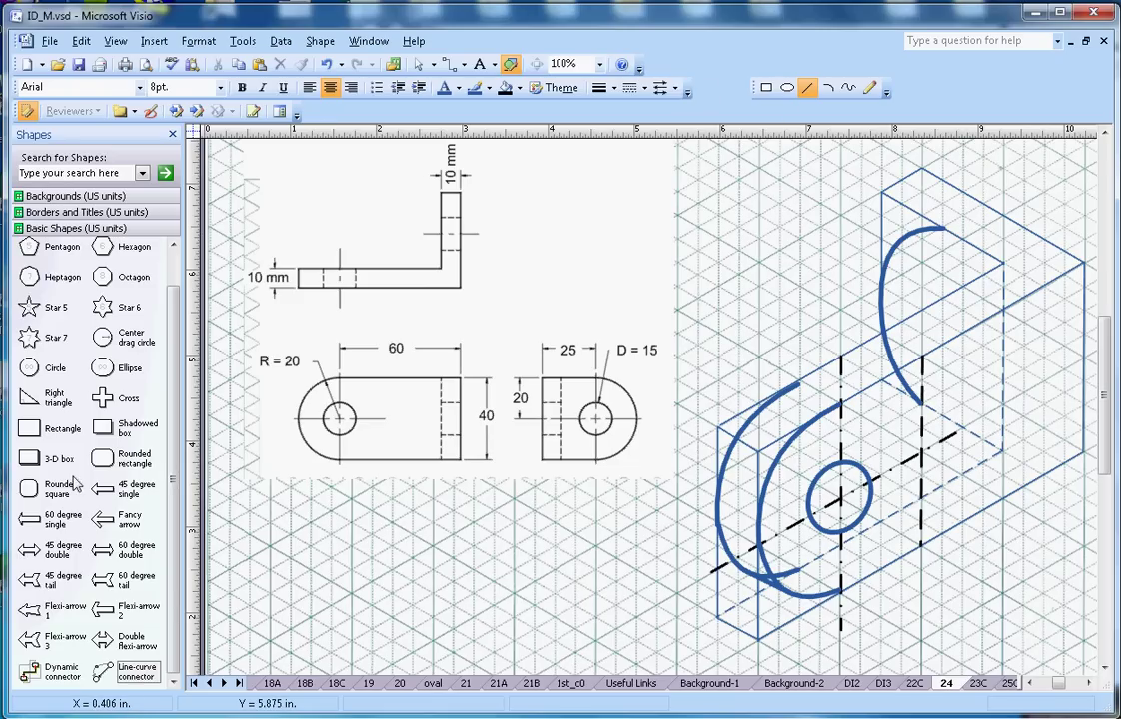
Place an ellipse as the upright leg's hole guide, tilted to -75° and sized about 0.825 in. wide by 0.635 in. high
{"action": "left_click", "coordinate": [109, 345]}
{"action": "mouse_move", "coordinate": [122, 373]}
{"action": "left_mouse_down"}
{"action": "mouse_move", "coordinate": [761, 372]}
{"action": "mouse_move", "coordinate": [1028, 333]}
{"action": "mouse_move", "coordinate": [957, 346]}
{"action": "left_mouse_up"}
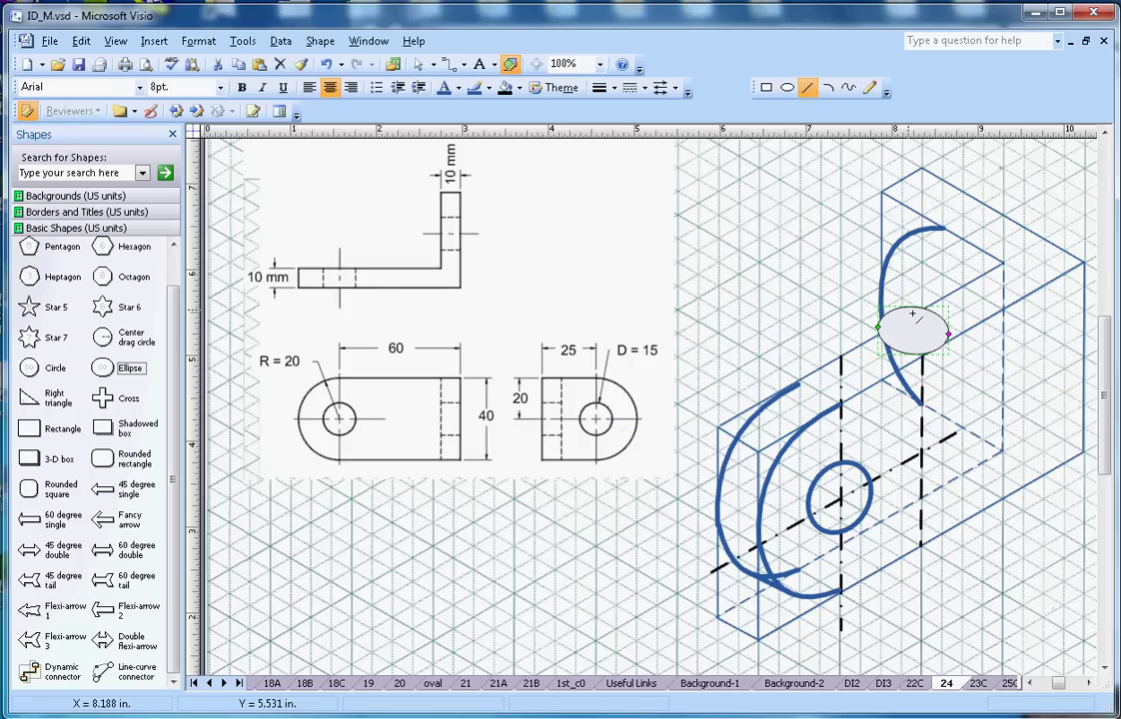
{"action": "key", "text": "ctrl+1"}
{"action": "mouse_move", "coordinate": [938, 317]}
{"action": "left_mouse_down"}
{"action": "mouse_move", "coordinate": [930, 306]}
{"action": "mouse_move", "coordinate": [967, 292]}
{"action": "mouse_move", "coordinate": [972, 271]}
{"action": "mouse_move", "coordinate": [974, 298]}
{"action": "mouse_move", "coordinate": [955, 322]}
{"action": "left_mouse_up"}
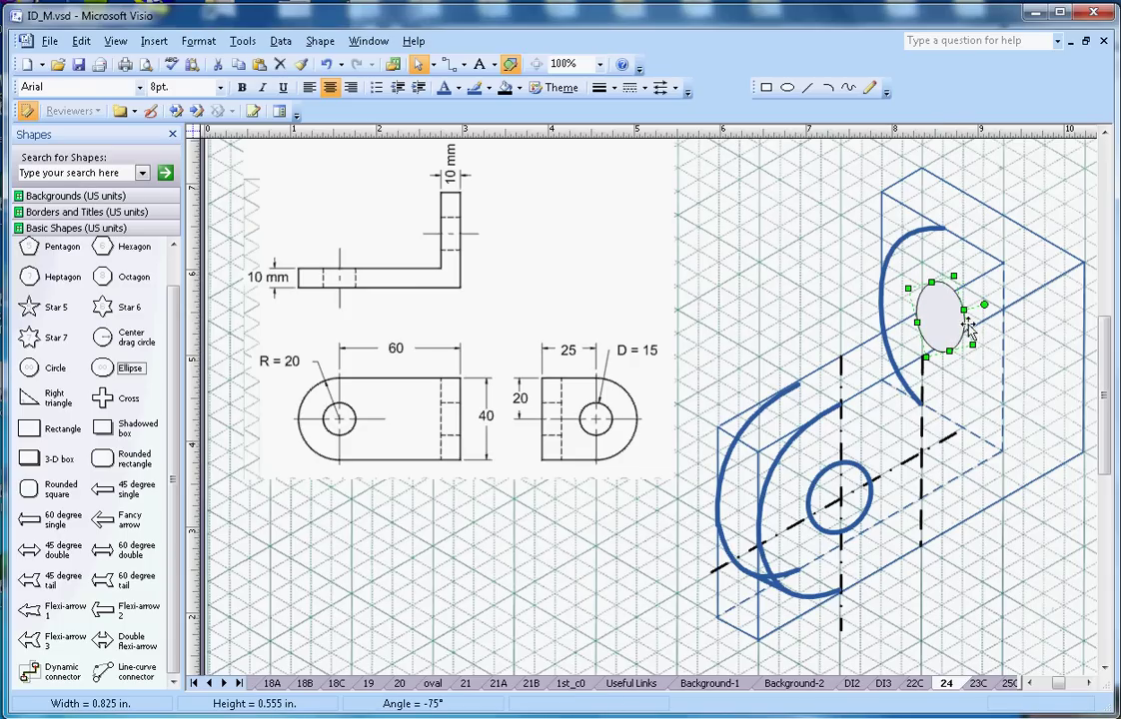
{"action": "left_click_drag", "start_coordinate": [988, 324], "coordinate": [994, 322]}
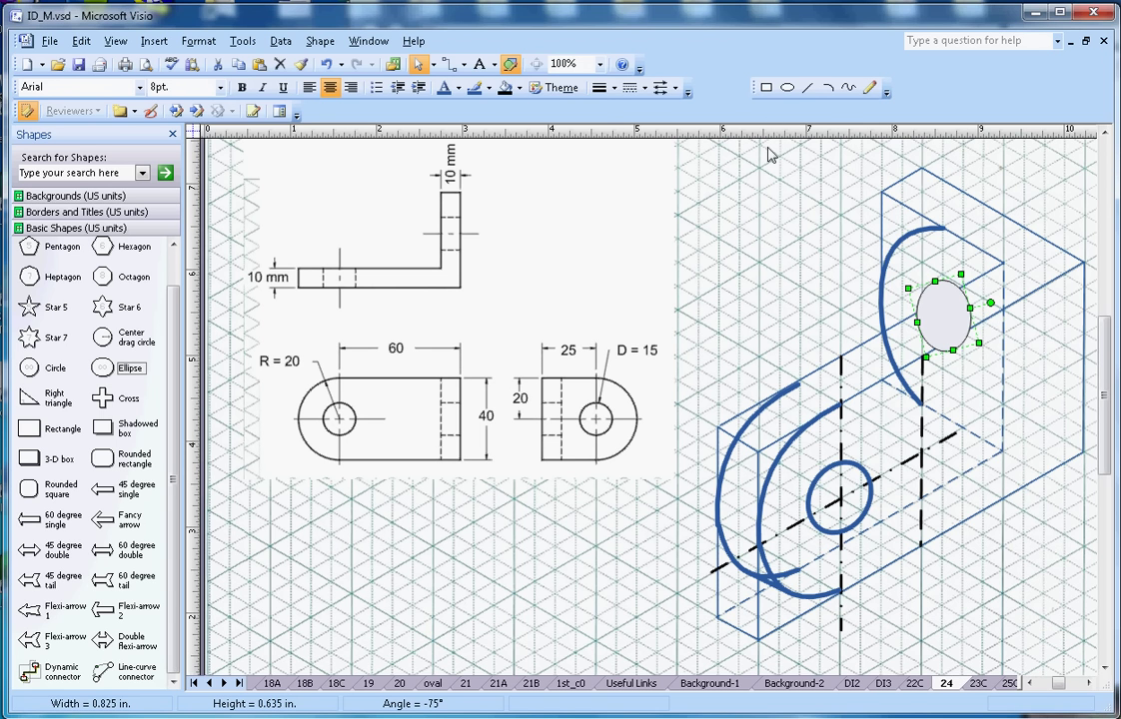
Trace the guide ellipse's upper portion with two joined arcs meeting at its top, ending where the ellipse crosses the base block's rear top edge
{"action": "left_click", "coordinate": [599, 64]}
{"action": "left_click", "coordinate": [589, 97]}
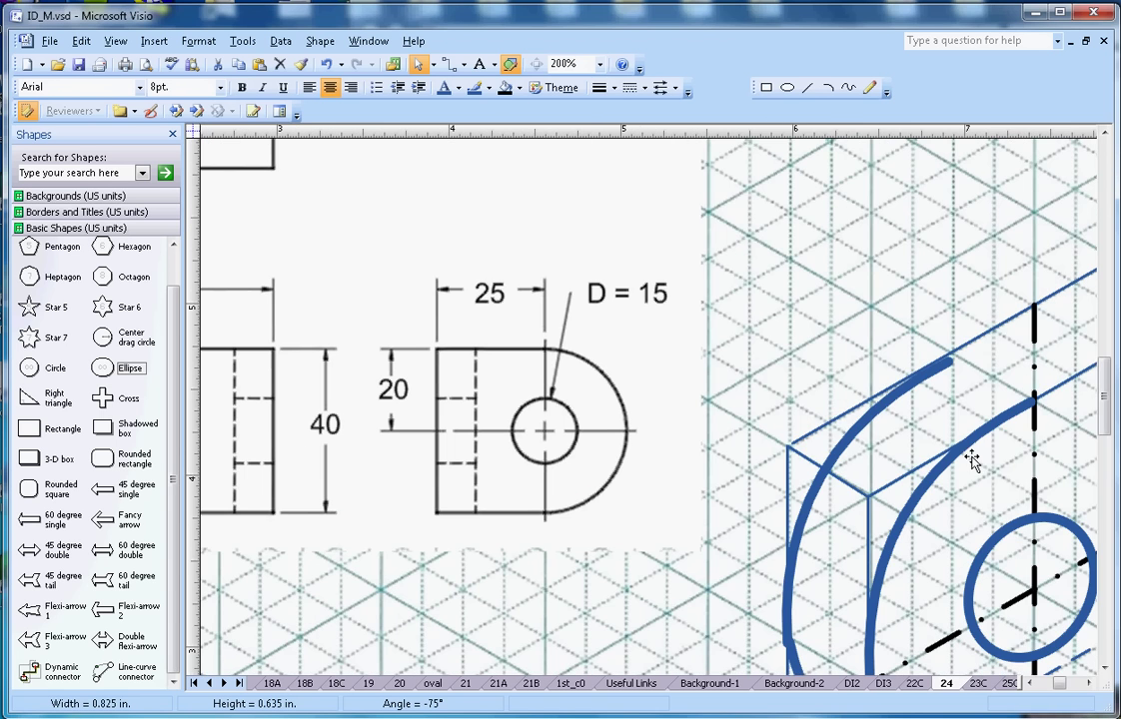
{"action": "left_click", "coordinate": [1064, 686]}
{"action": "left_click", "coordinate": [1064, 685]}
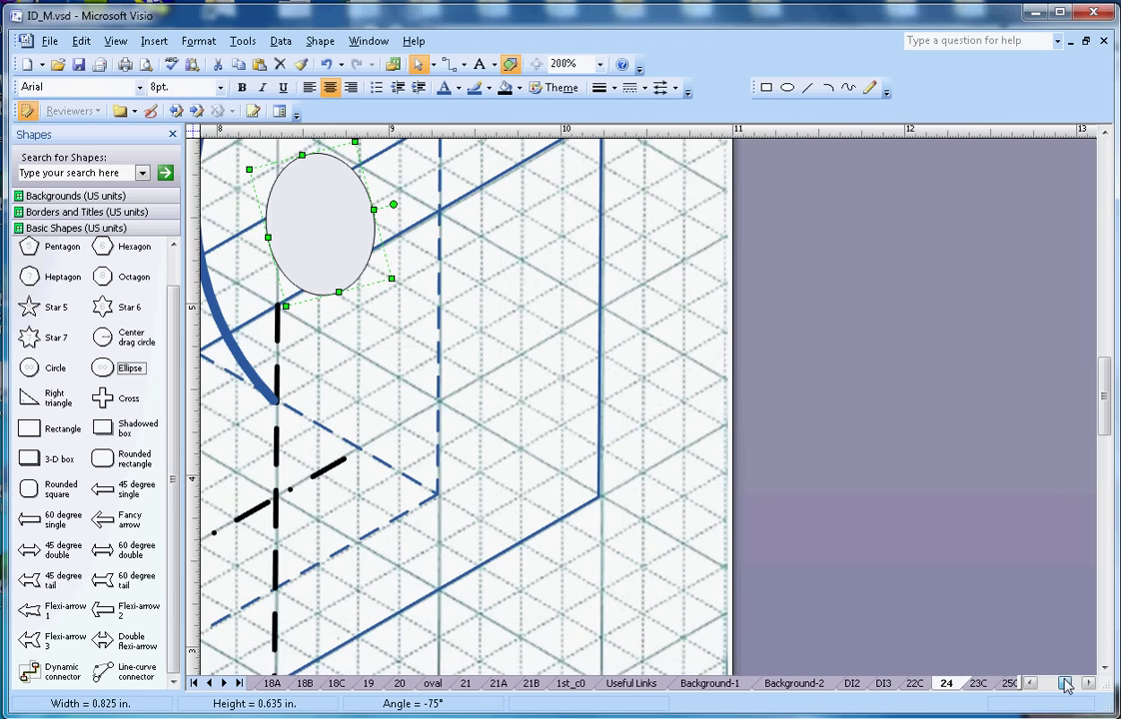
{"action": "scroll", "coordinate": [929, 599], "scroll_direction": "left", "scroll_amount": 3}
{"action": "scroll", "coordinate": [893, 392], "scroll_direction": "up", "scroll_amount": 4}
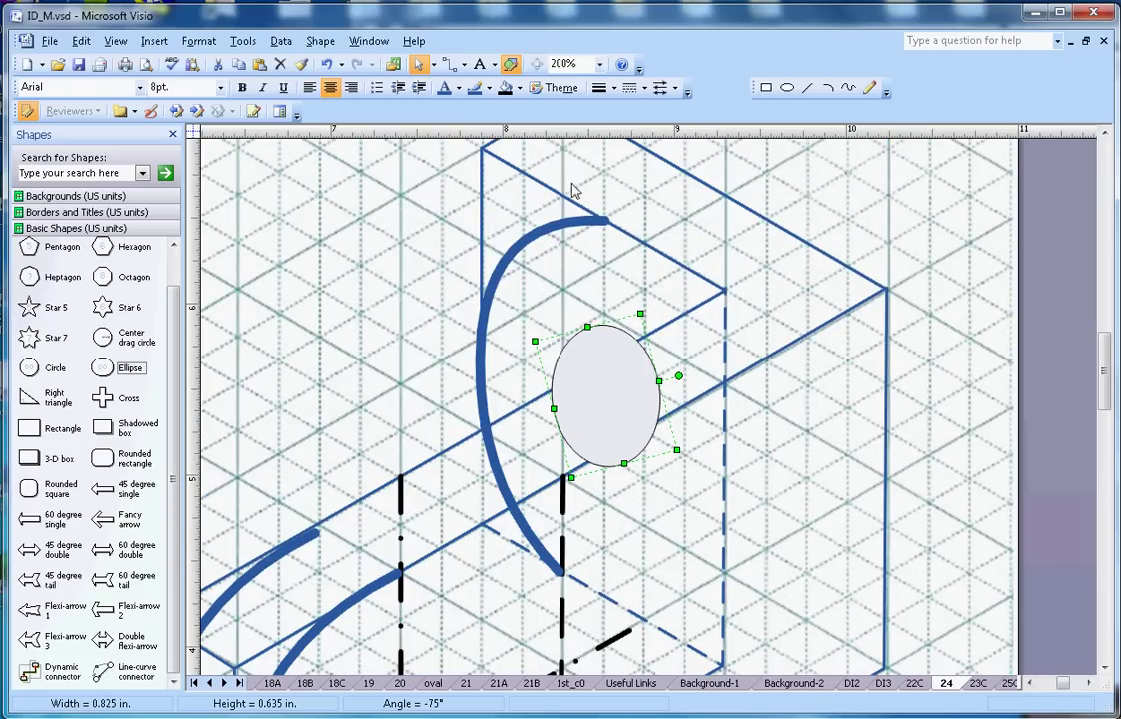
{"action": "left_click", "coordinate": [433, 205]}
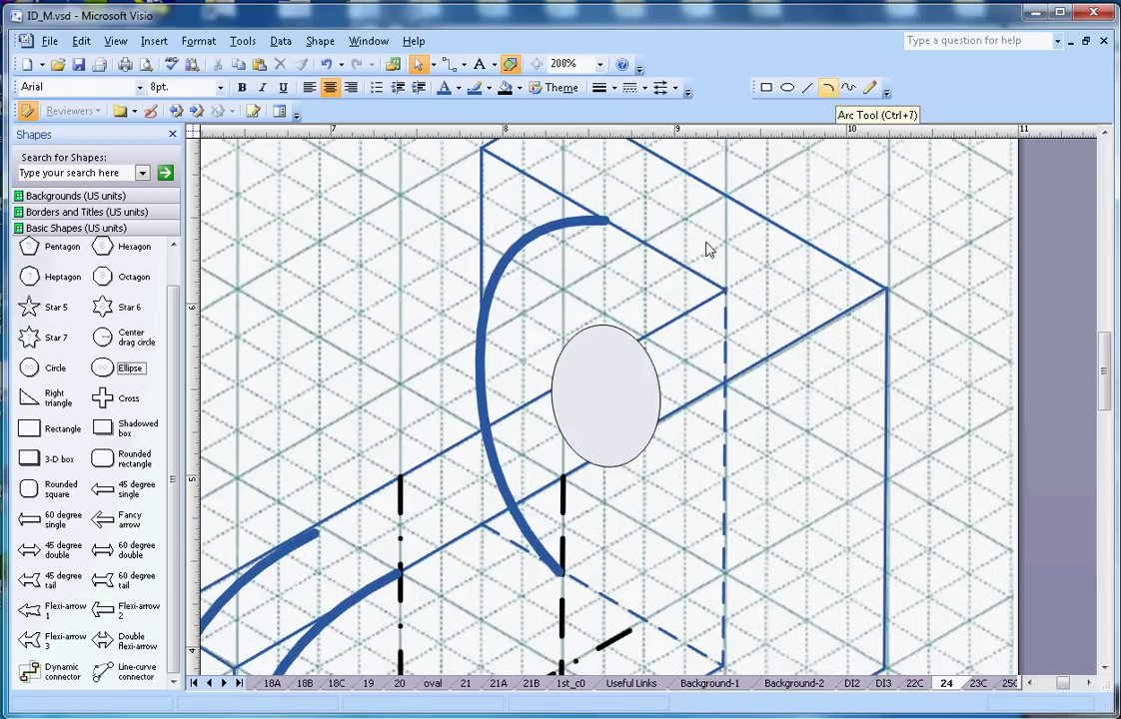
{"action": "left_click", "coordinate": [642, 341]}
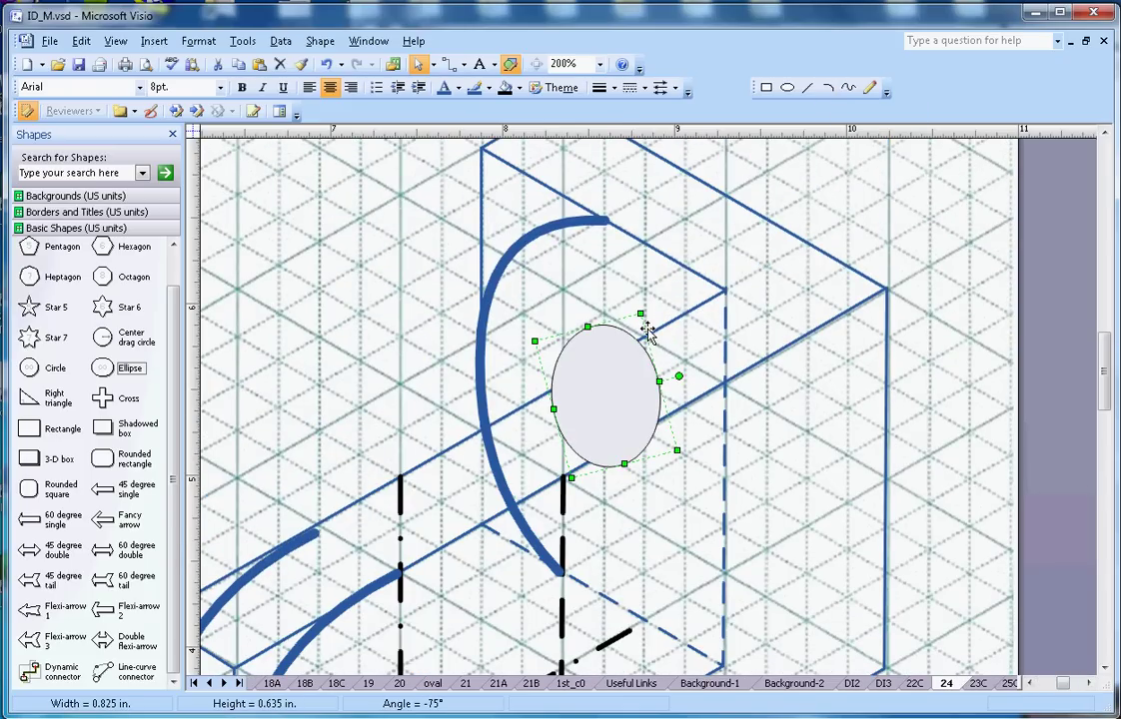
{"action": "left_click", "coordinate": [828, 87]}
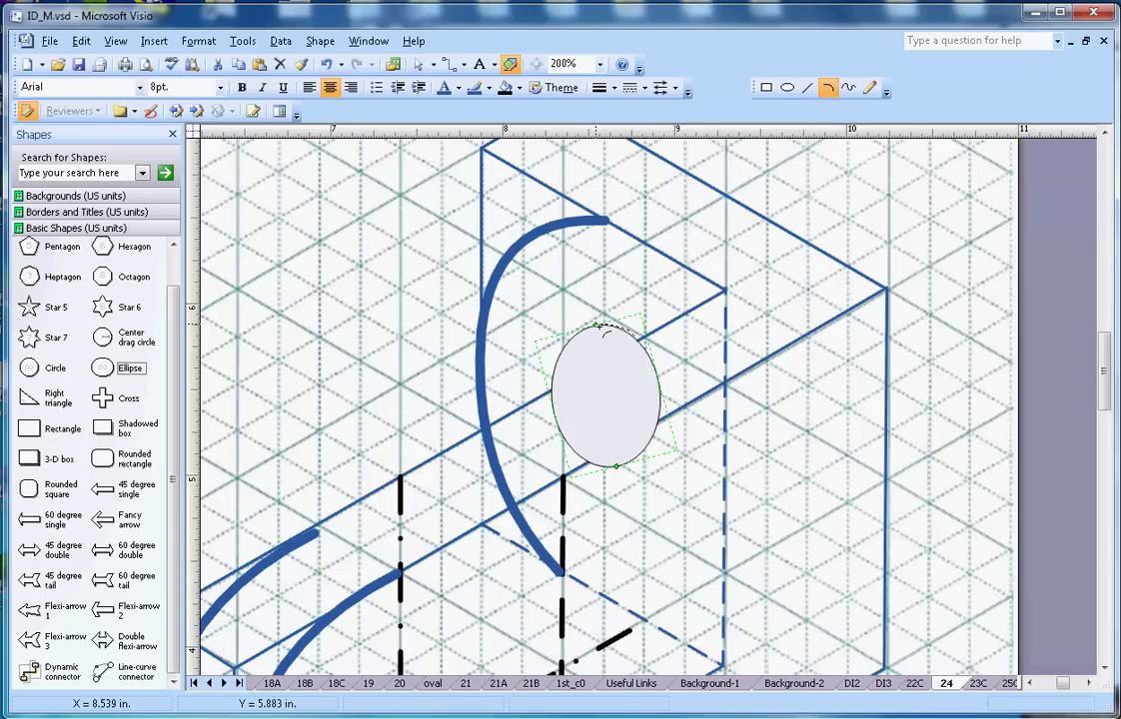
{"action": "left_click_drag", "start_coordinate": [596, 325], "coordinate": [637, 340]}
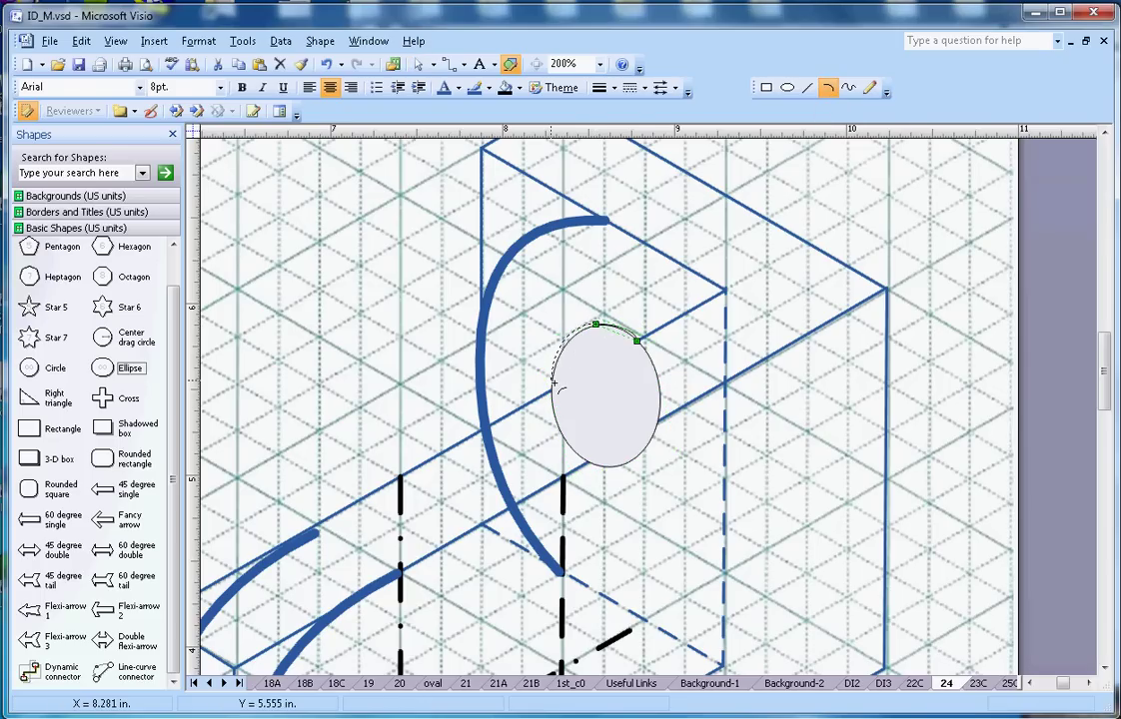
{"action": "left_click_drag", "start_coordinate": [552, 391], "coordinate": [595, 325]}
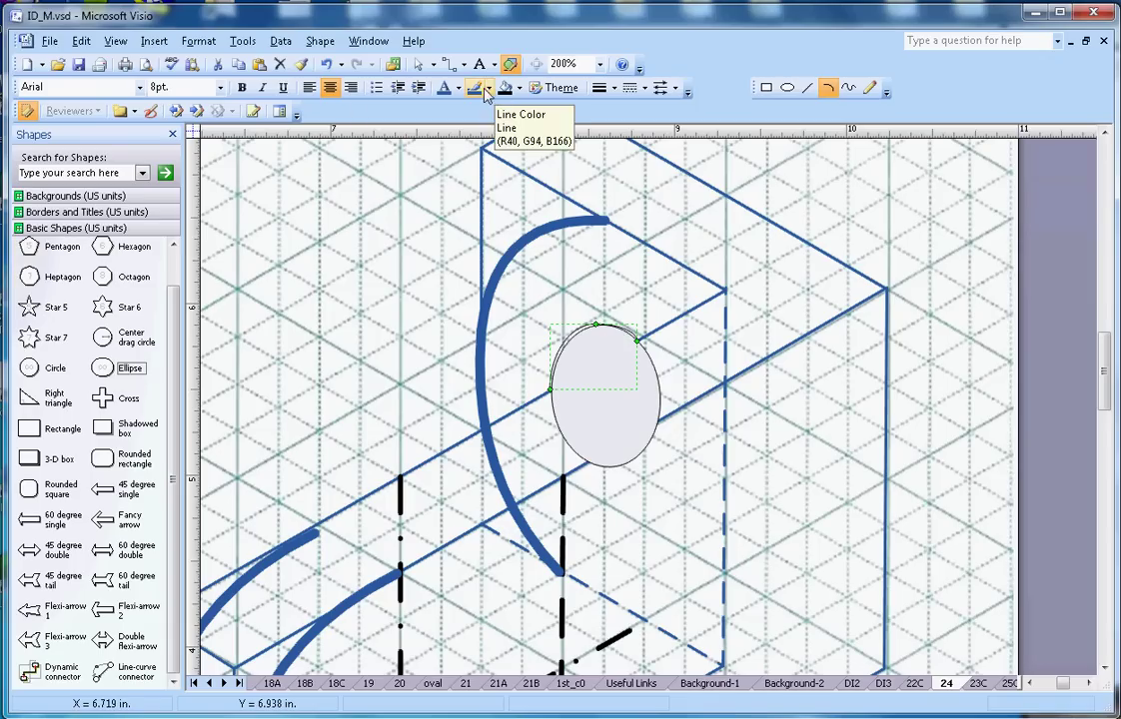
Format the traced hole arcs as a thick blue line and remove the guide ellipse
{"action": "left_click", "coordinate": [604, 90]}
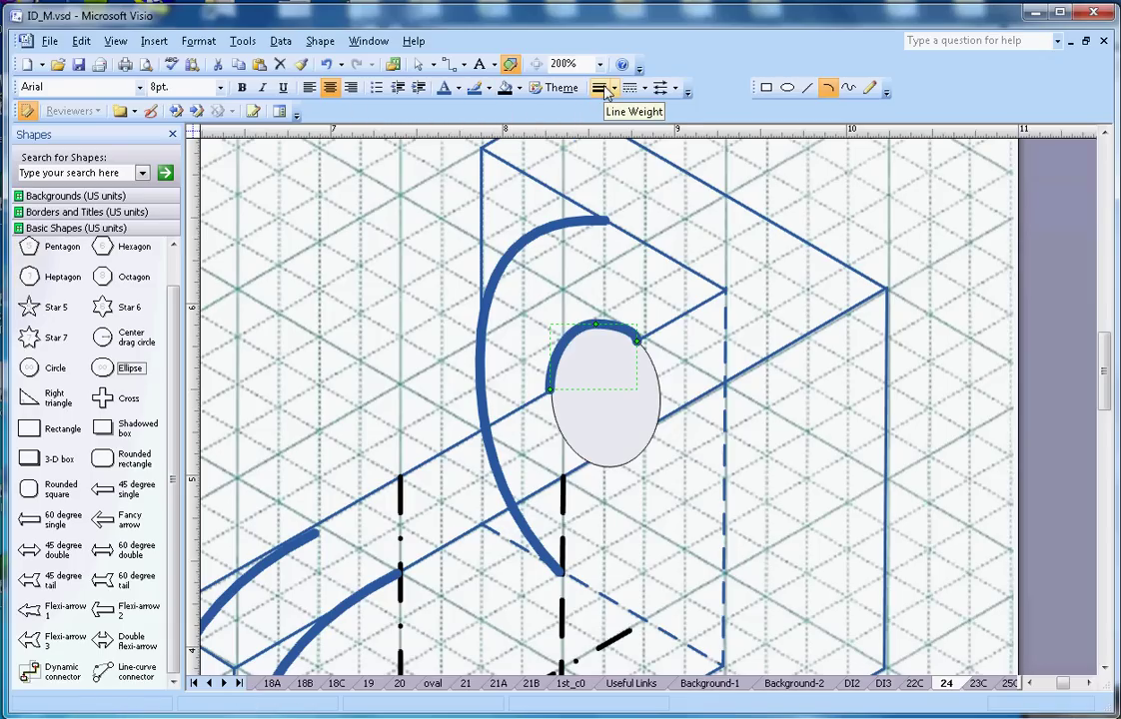
{"action": "left_click", "coordinate": [662, 409]}
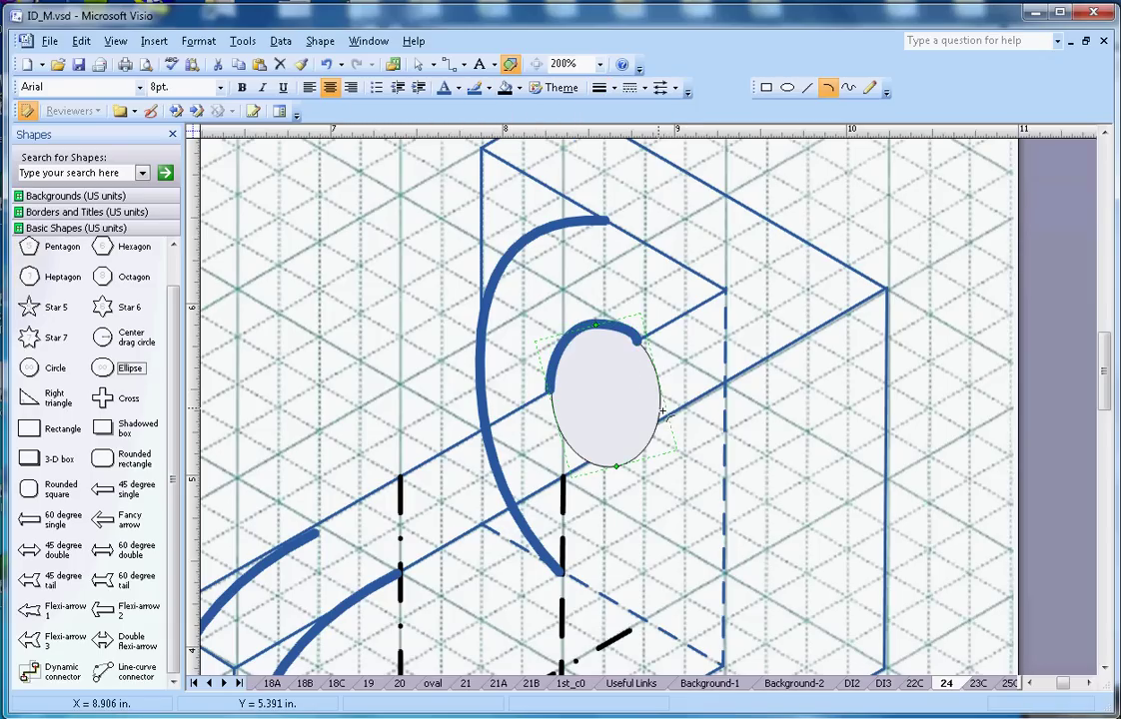
{"action": "right_click", "coordinate": [662, 409]}
{"action": "left_click", "coordinate": [702, 420]}
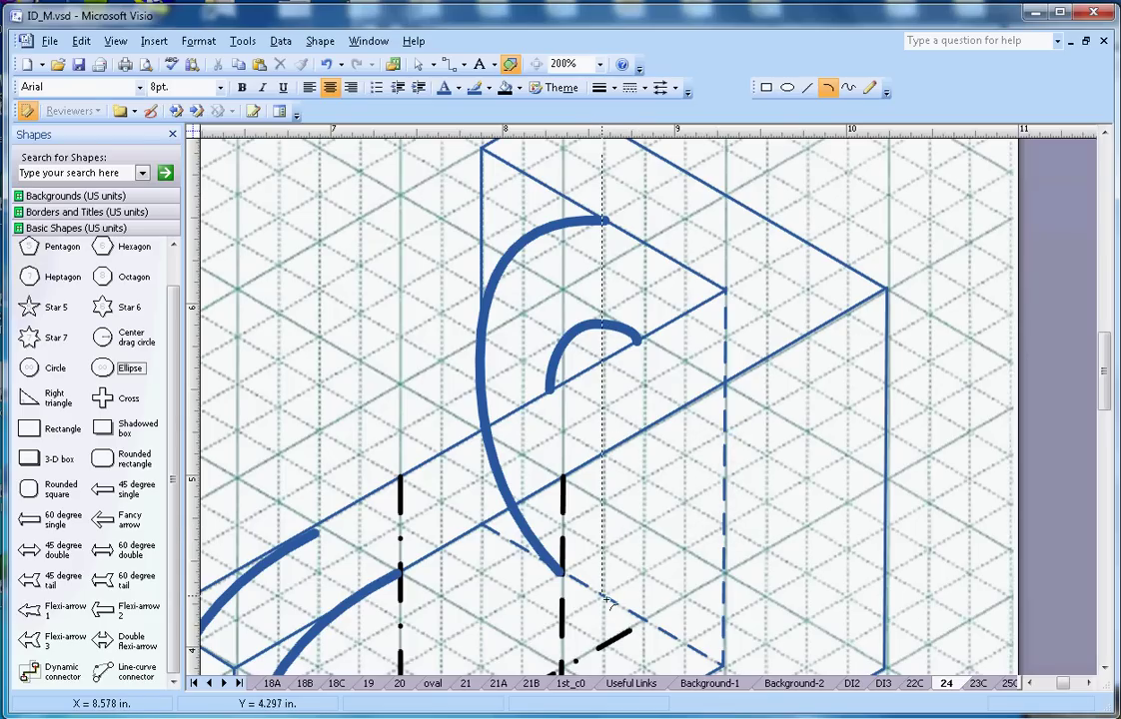
Draw a vertical dash-dot centre line about 2.57 in. long through the upright leg's hole
{"action": "left_click_drag", "start_coordinate": [605, 597], "coordinate": [602, 156]}
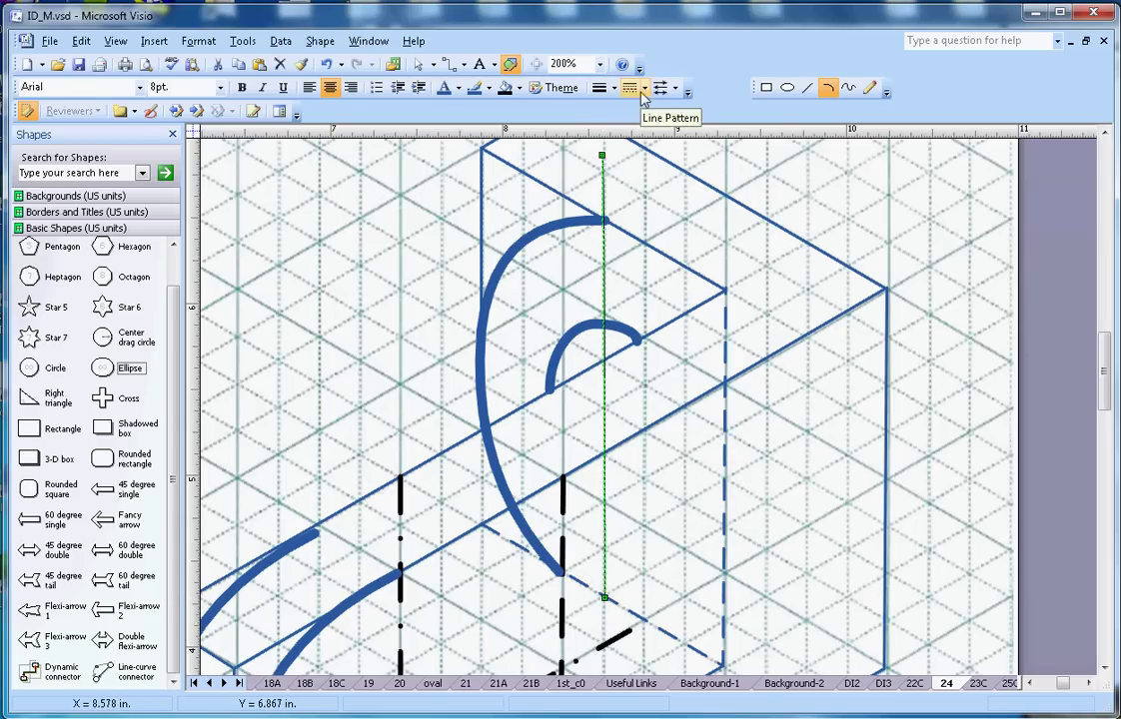
{"action": "left_click", "coordinate": [640, 88]}
{"action": "left_click", "coordinate": [664, 118]}
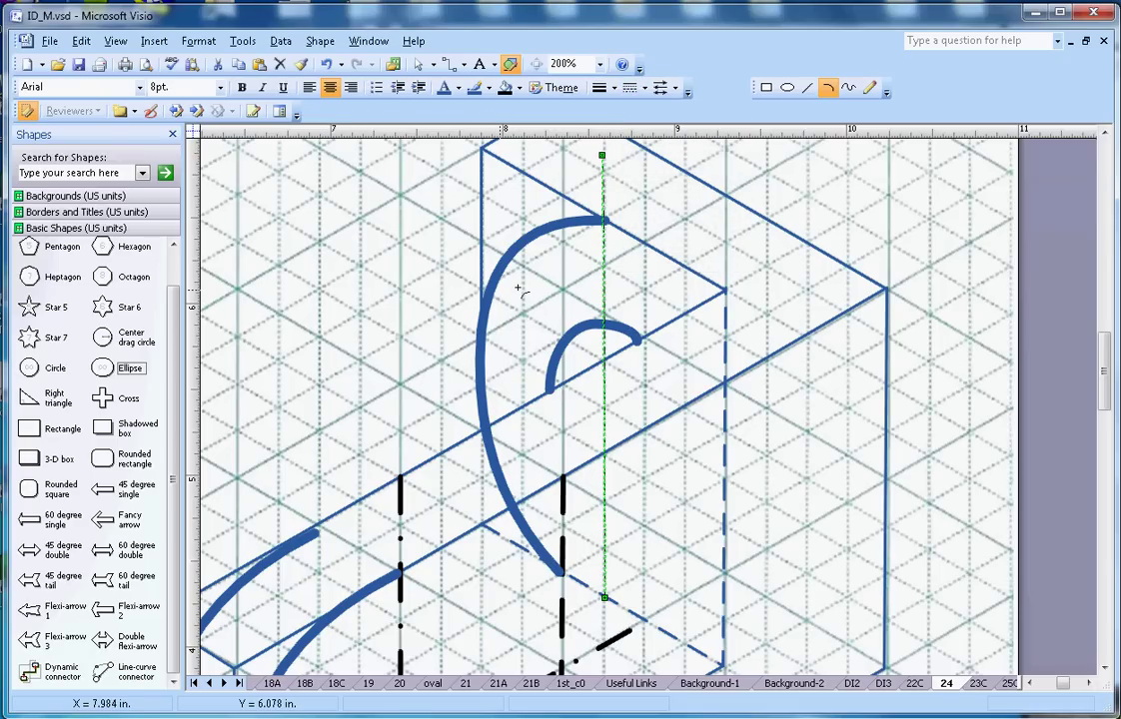
{"action": "left_click", "coordinate": [599, 64]}
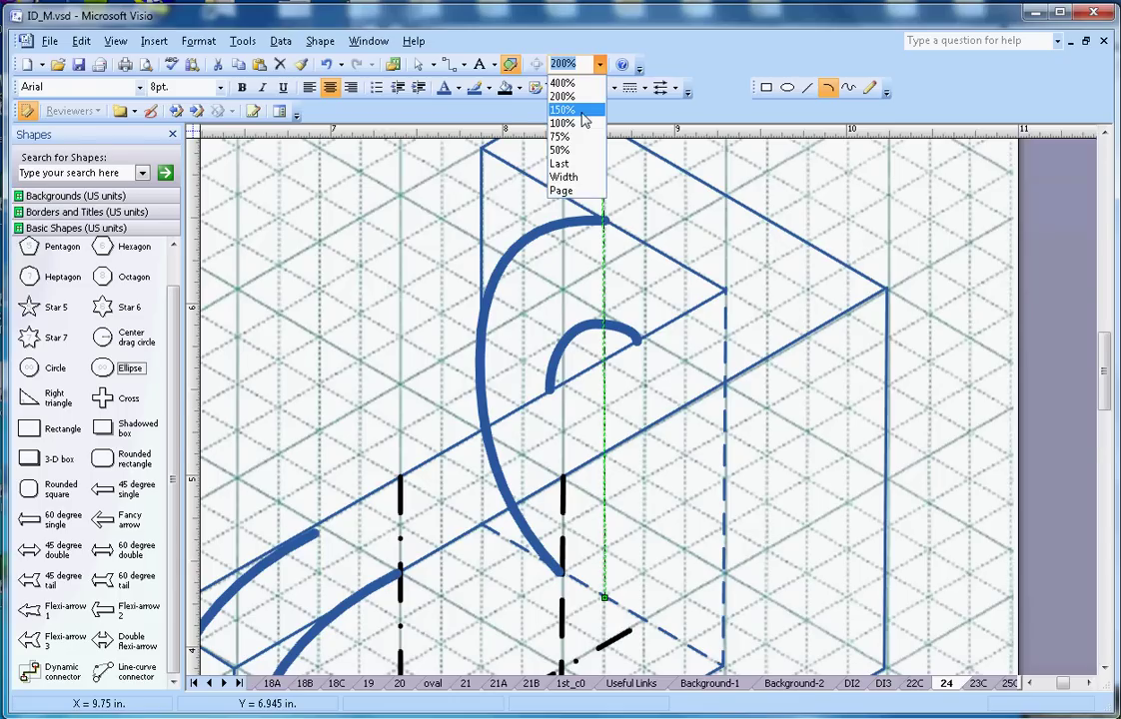
{"action": "left_click", "coordinate": [564, 118]}
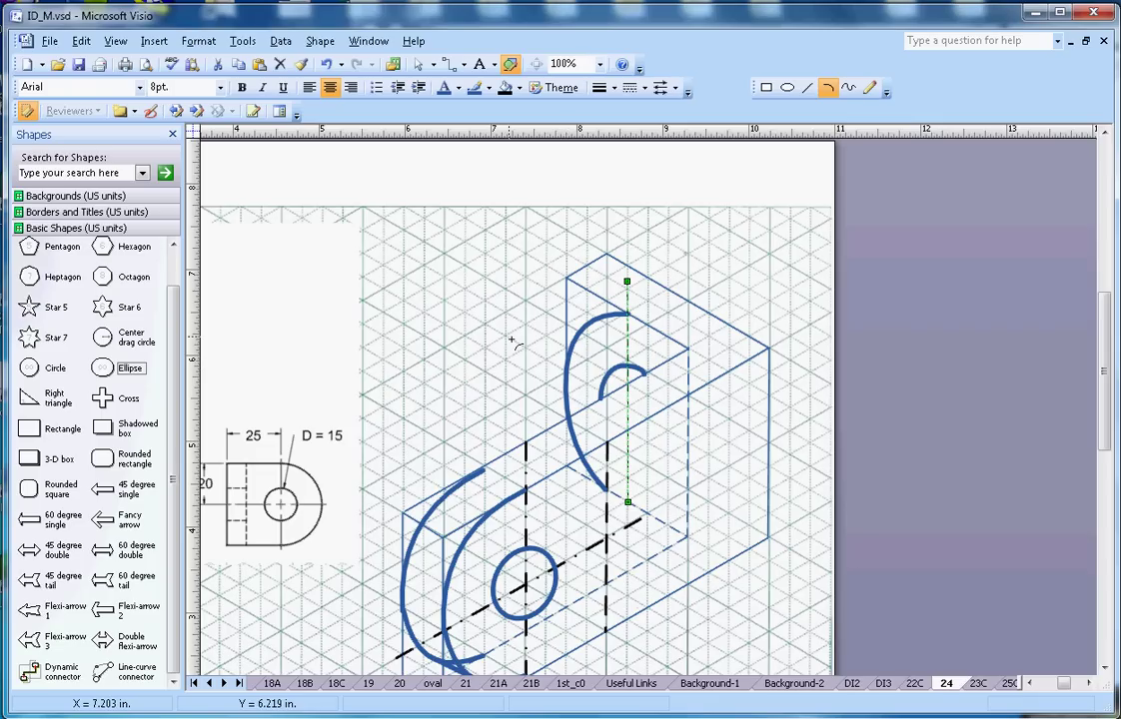
{"action": "mouse_move", "coordinate": [512, 343]}
{"action": "left_mouse_down"}
{"action": "mouse_move", "coordinate": [619, 404]}
{"action": "mouse_move", "coordinate": [529, 347]}
{"action": "left_mouse_up"}
{"action": "left_click", "coordinate": [81, 41]}
{"action": "left_click", "coordinate": [110, 55]}
Draw a dash-dot centre line through the upright leg's hole along the downward-sloping isometric axis, crossing the vertical centre line
{"action": "left_click", "coordinate": [807, 89]}
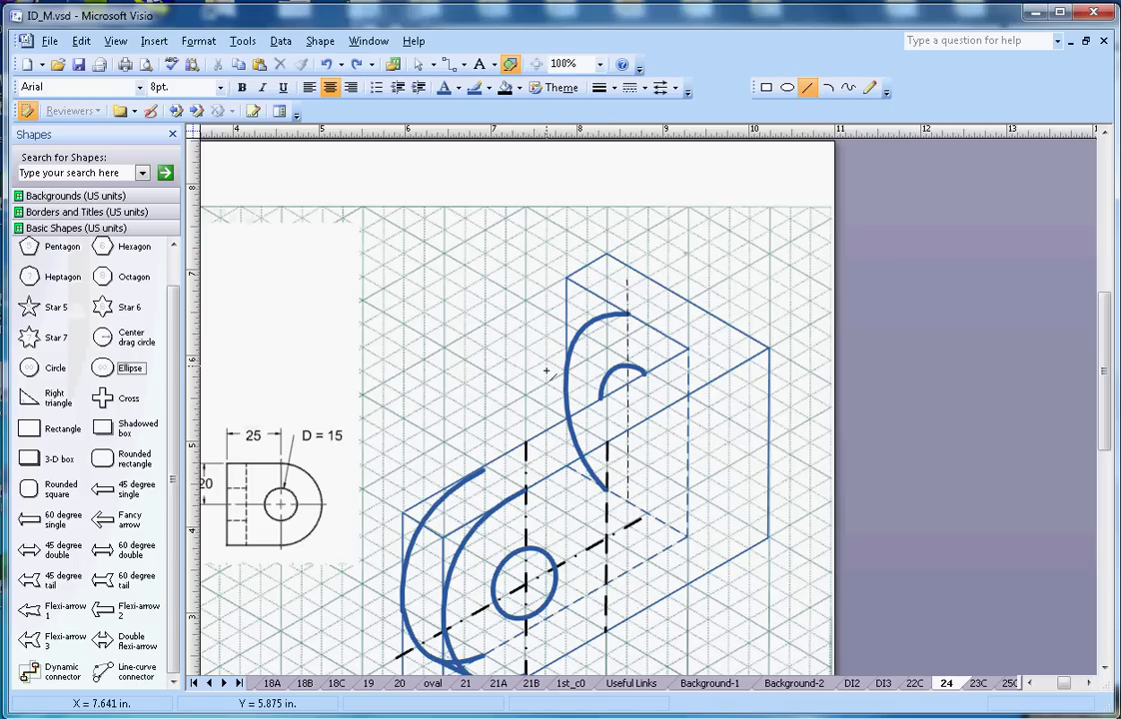
{"action": "left_click_drag", "start_coordinate": [686, 430], "coordinate": [712, 457]}
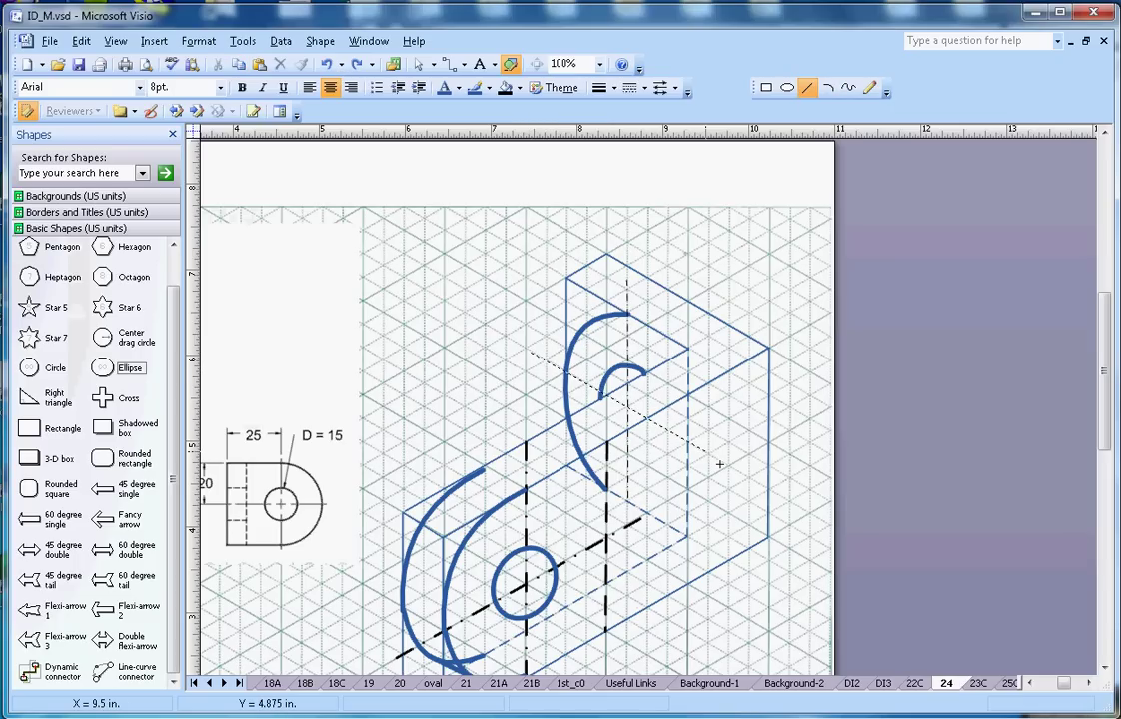
{"action": "left_click", "coordinate": [633, 92]}
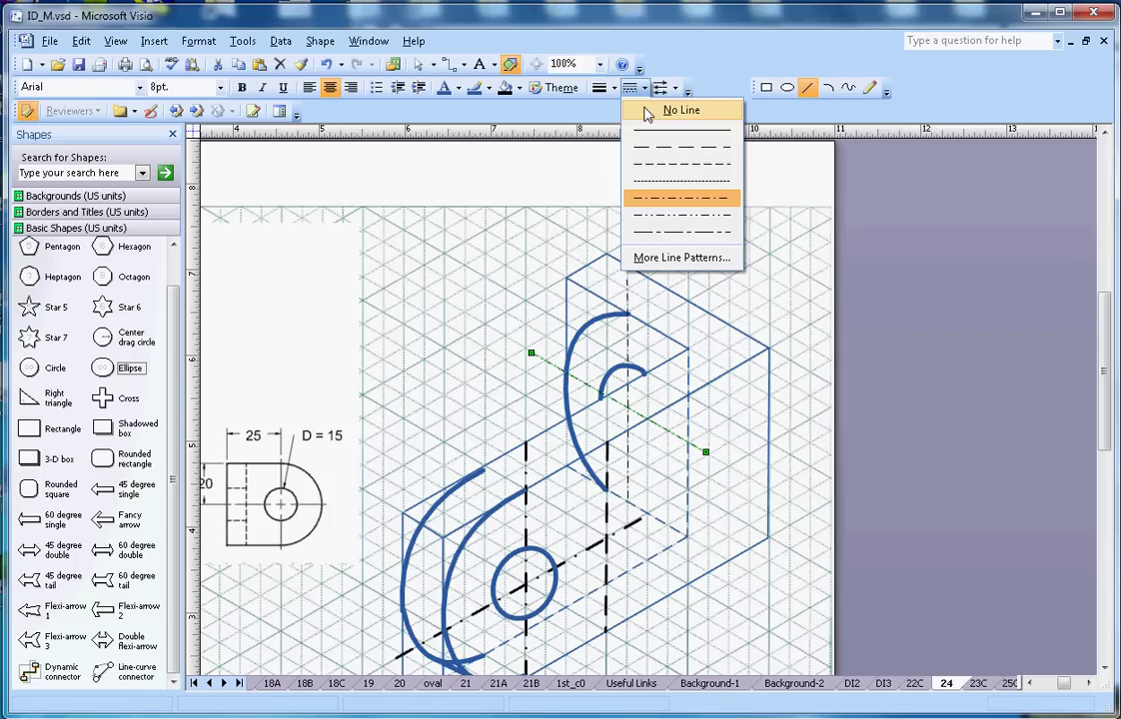
{"action": "left_click", "coordinate": [656, 200]}
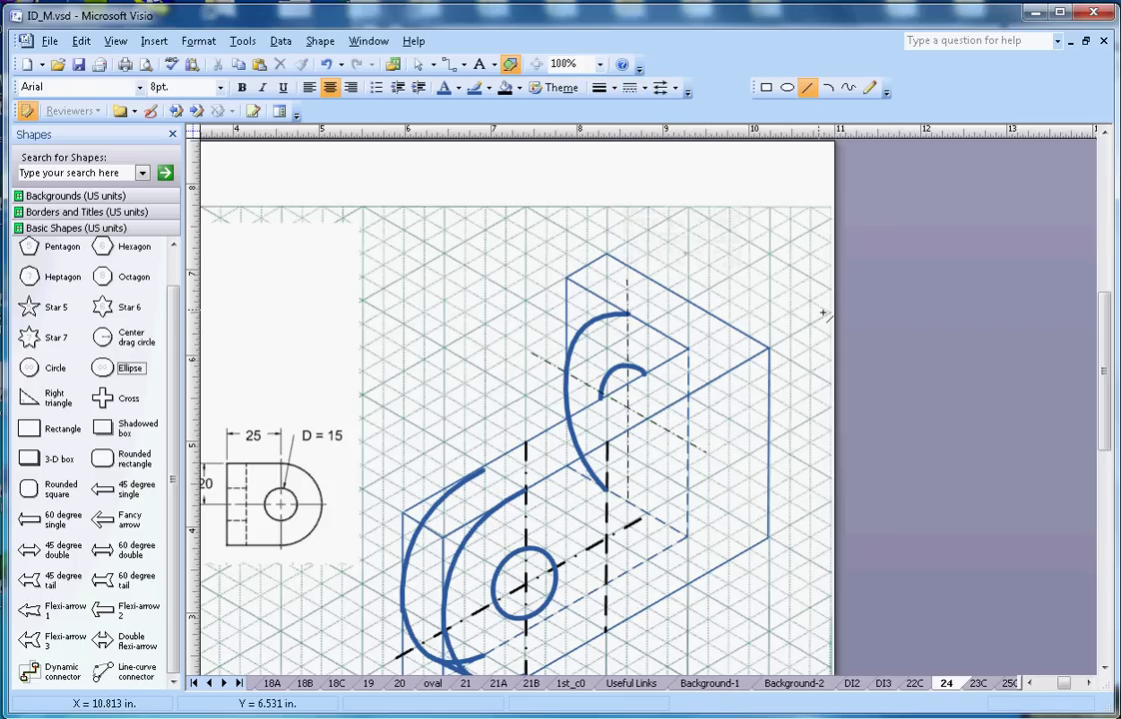
{"action": "scroll", "coordinate": [780, 304], "scroll_direction": "down", "scroll_amount": 3}
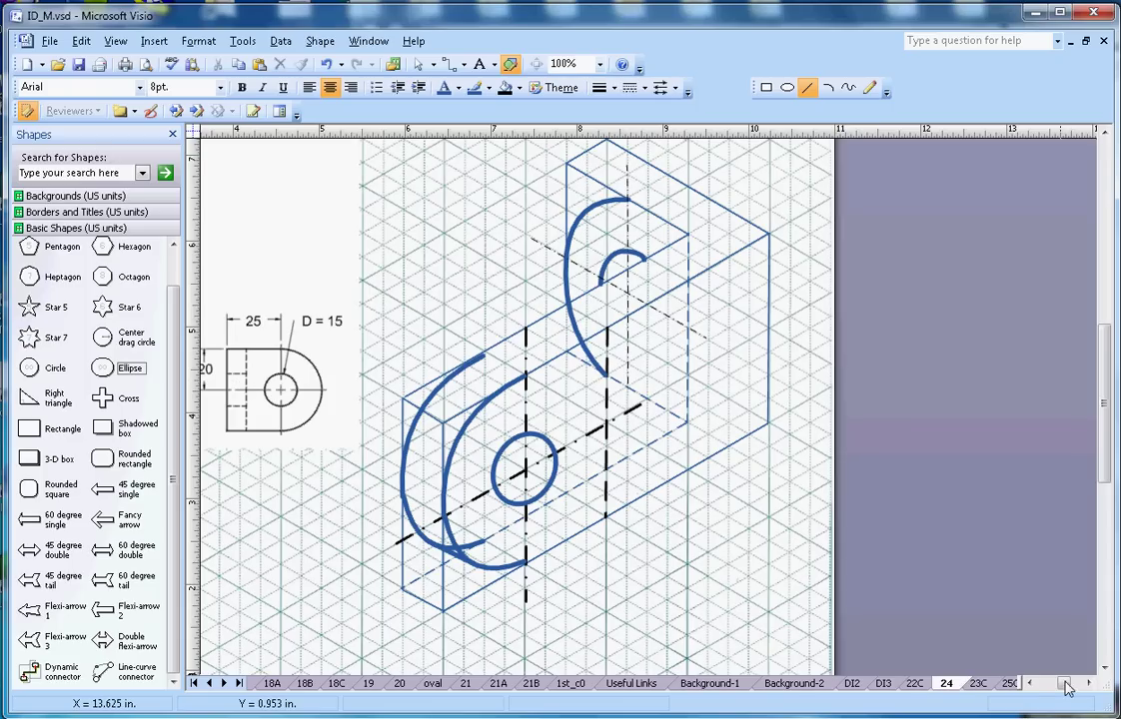
{"action": "mouse_move", "coordinate": [1068, 682]}
{"action": "left_mouse_down"}
{"action": "mouse_move", "coordinate": [1061, 689]}
{"action": "mouse_move", "coordinate": [1112, 461]}
{"action": "left_mouse_up"}
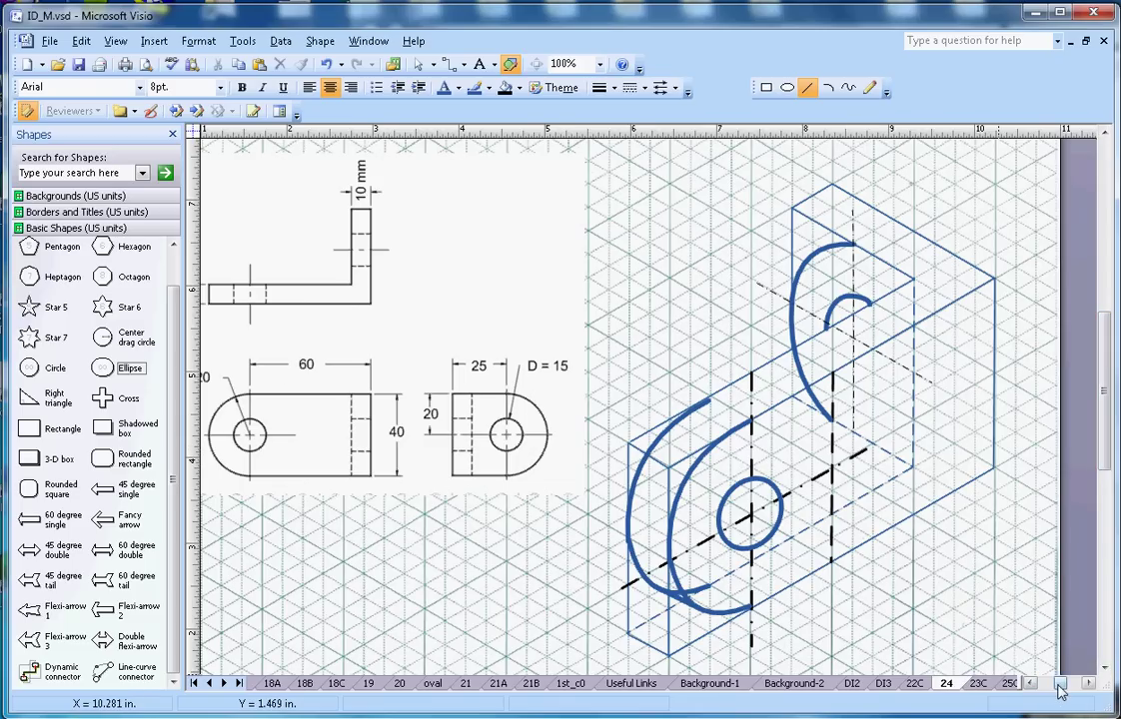
{"action": "scroll", "coordinate": [1061, 691], "scroll_direction": "left", "scroll_amount": 1}
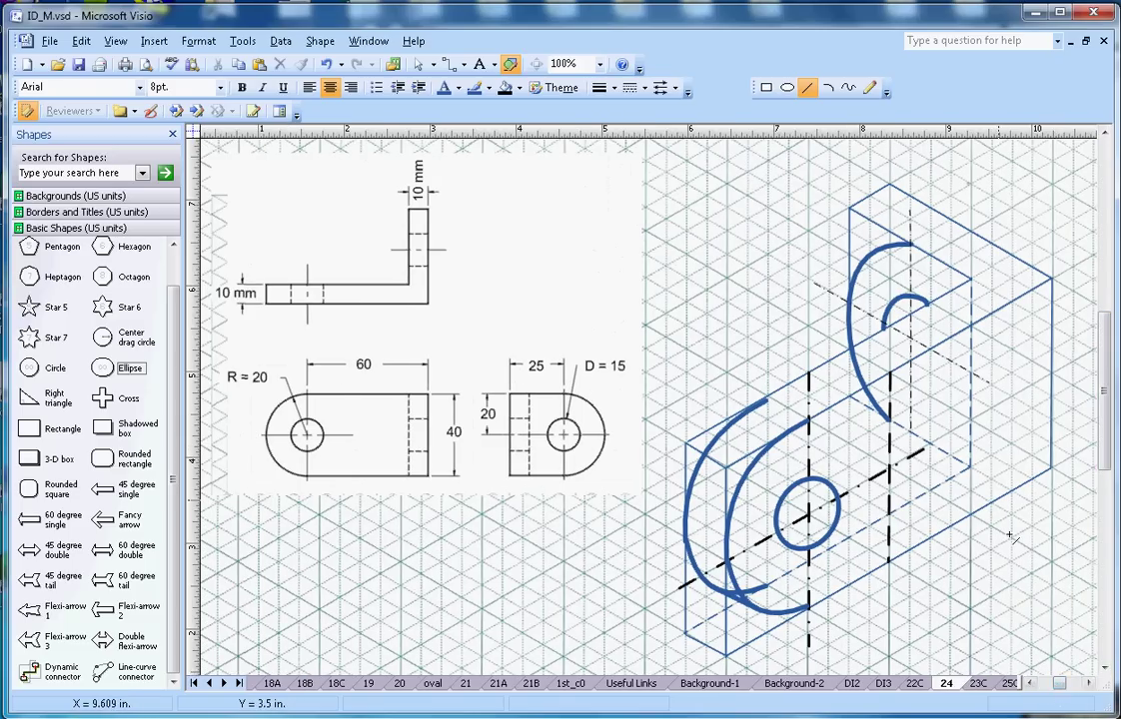